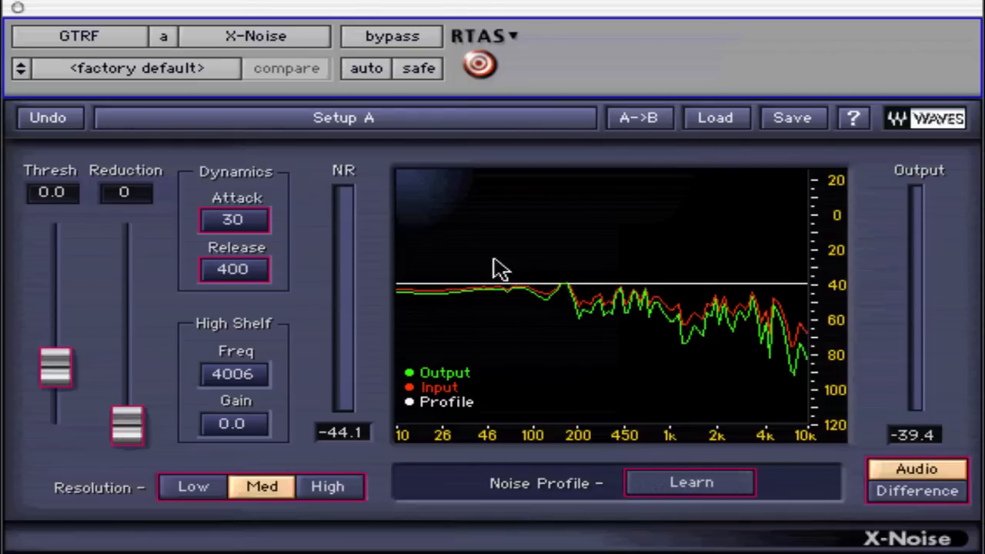
- Learn the noise profile from the noise-only passage, capturing it a second time to replace the first profile
{"action": "left_click", "coordinate": [712, 483]}
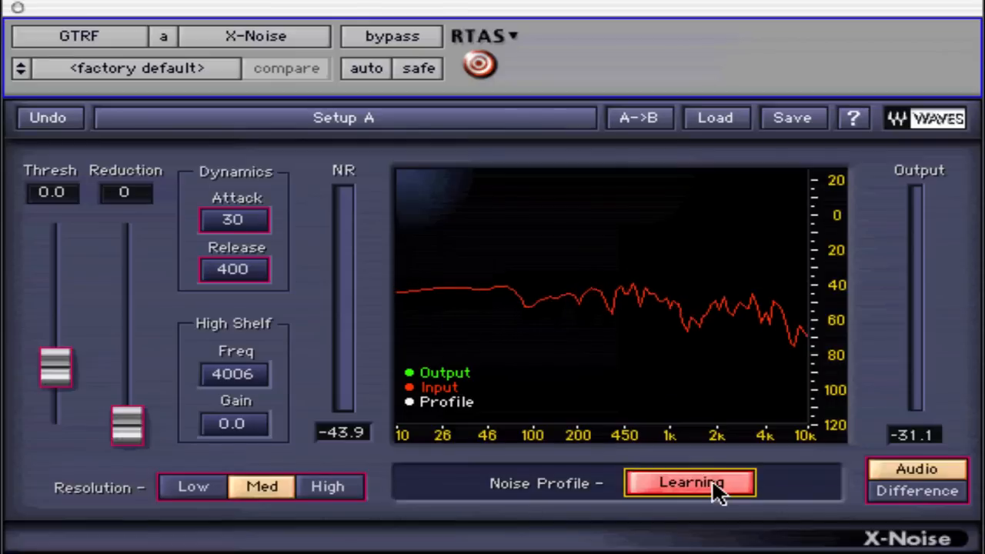
{"action": "left_click", "coordinate": [712, 483]}
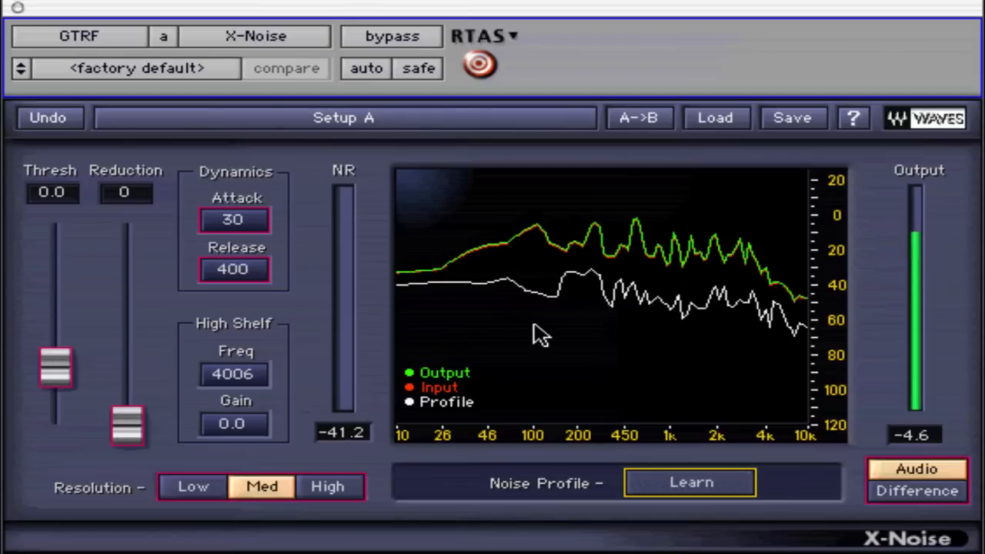
{"action": "left_click", "coordinate": [131, 425]}
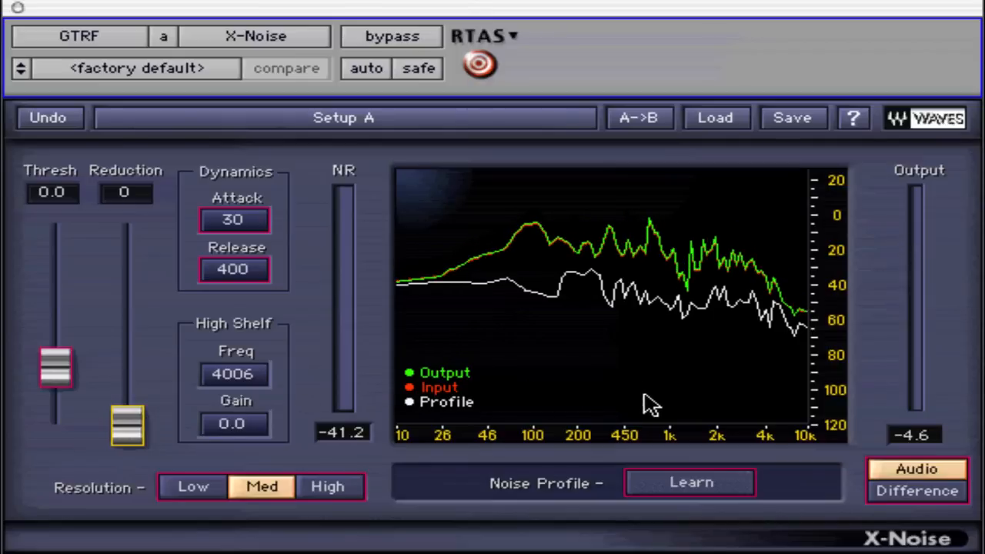
{"action": "left_click", "coordinate": [689, 484]}
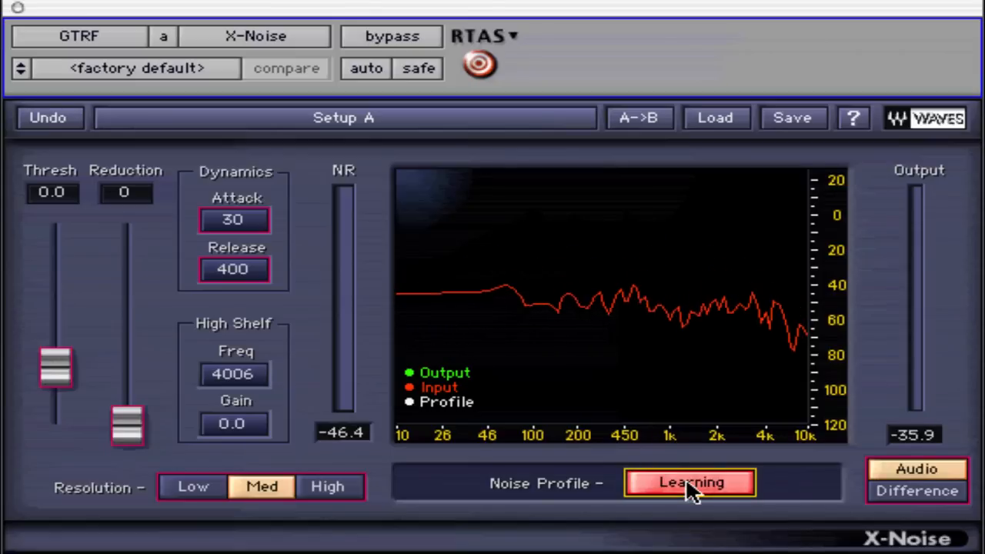
{"action": "left_click", "coordinate": [689, 485]}
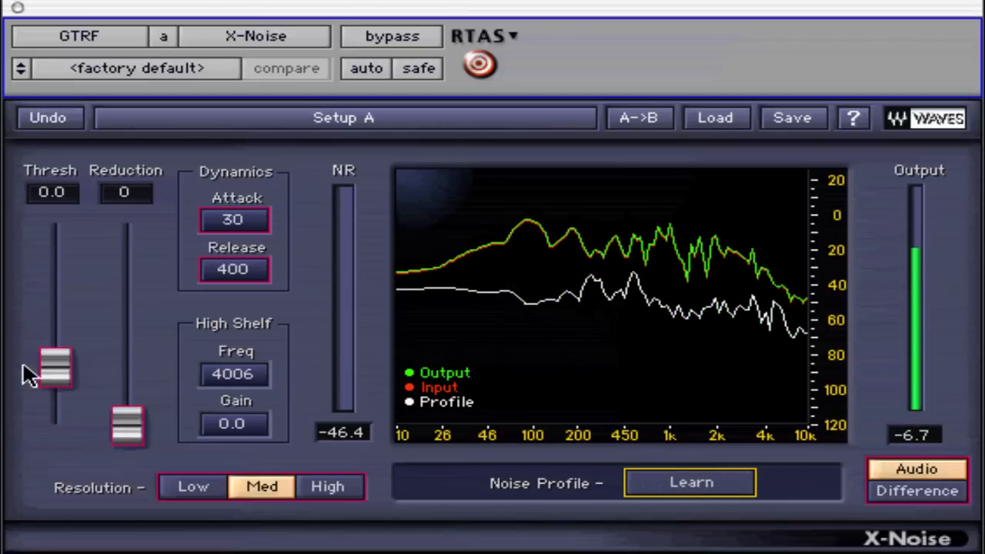
- Raise the threshold to 21.0 and the reduction to 74, and compare the result with the bypassed signal
{"action": "left_click_drag", "start_coordinate": [61, 374], "coordinate": [105, 229]}
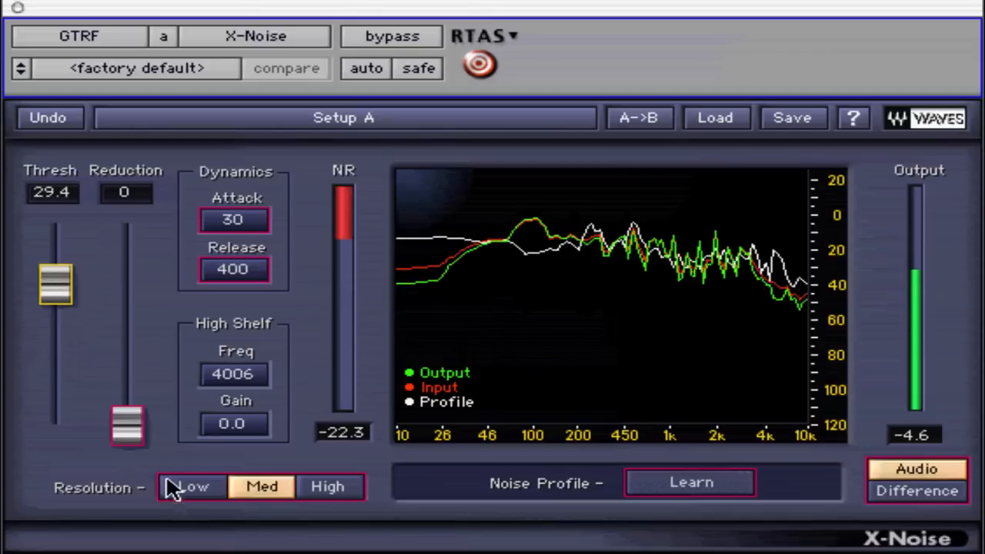
{"action": "left_click_drag", "start_coordinate": [127, 424], "coordinate": [140, 309]}
{"action": "left_click_drag", "start_coordinate": [57, 282], "coordinate": [46, 385]}
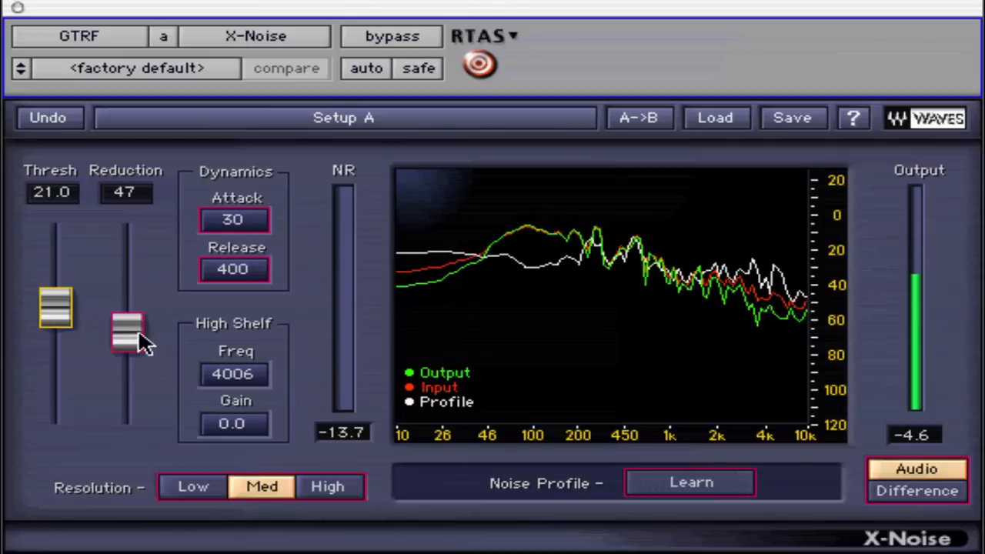
{"action": "left_click_drag", "start_coordinate": [136, 341], "coordinate": [129, 270]}
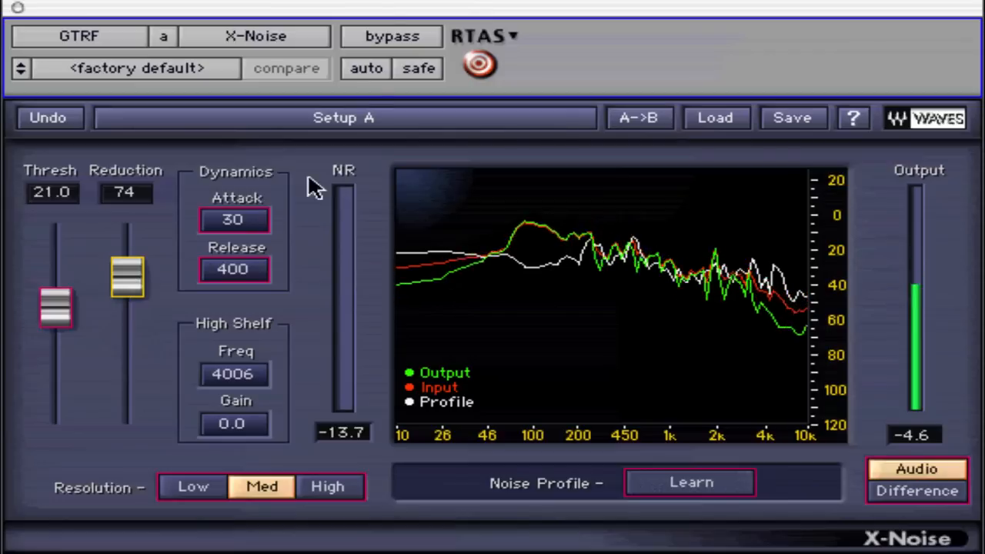
{"action": "left_click", "coordinate": [377, 35]}
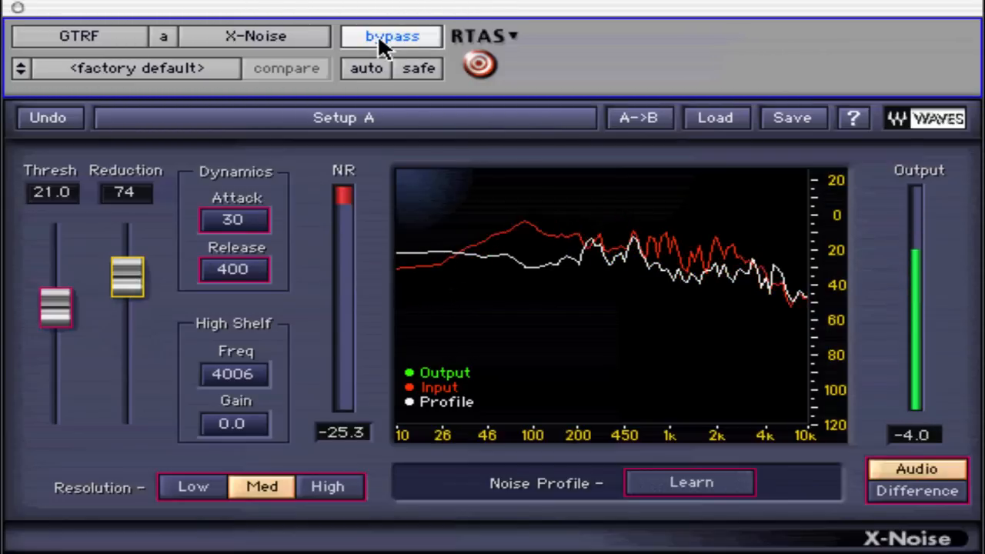
{"action": "left_click", "coordinate": [382, 42]}
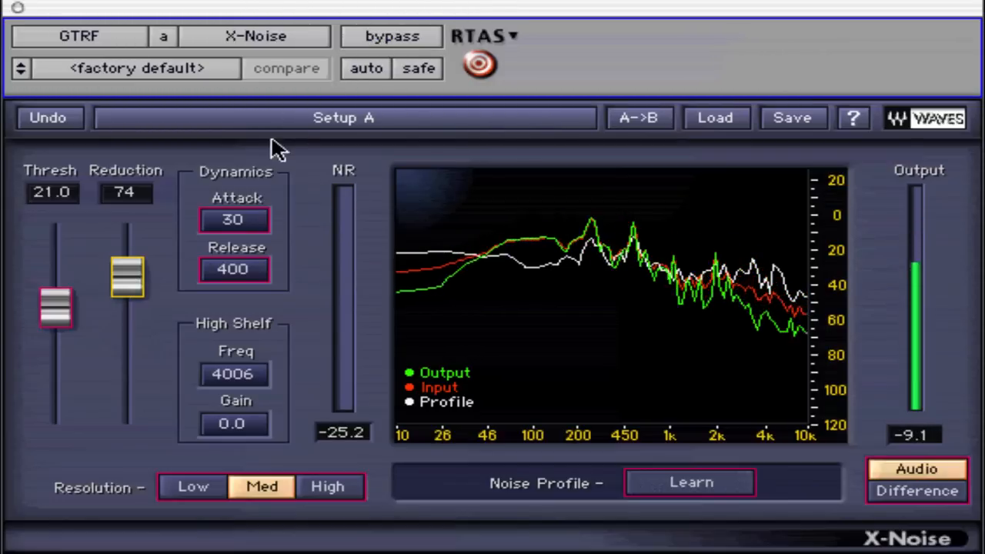
- Set the threshold to exactly 20 and the reduction to 75
{"action": "mouse_move", "coordinate": [54, 308]}
{"action": "left_mouse_down"}
{"action": "mouse_move", "coordinate": [56, 325]}
{"action": "mouse_move", "coordinate": [52, 308]}
{"action": "left_mouse_up"}
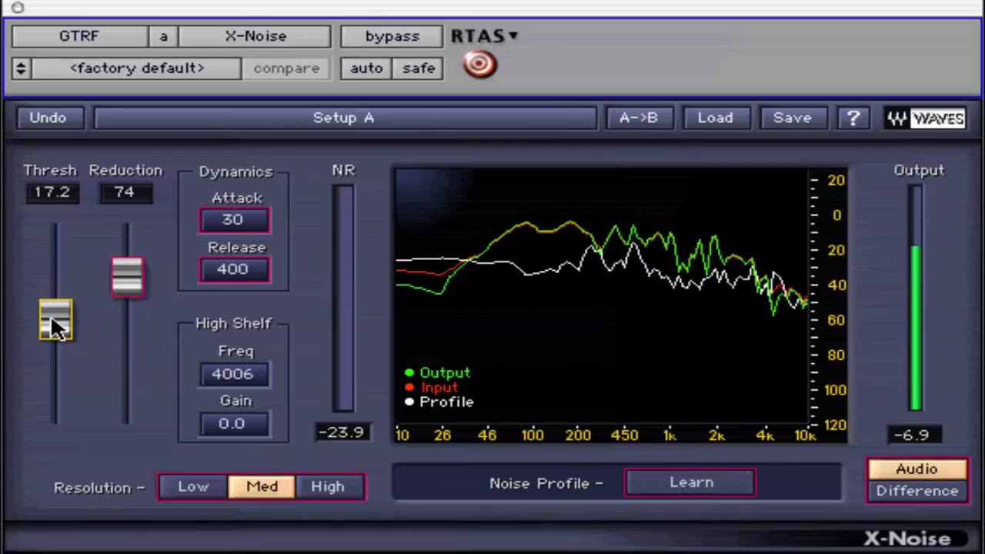
{"action": "left_click", "coordinate": [63, 198]}
{"action": "type", "text": "20"}
{"action": "key", "text": "Return"}
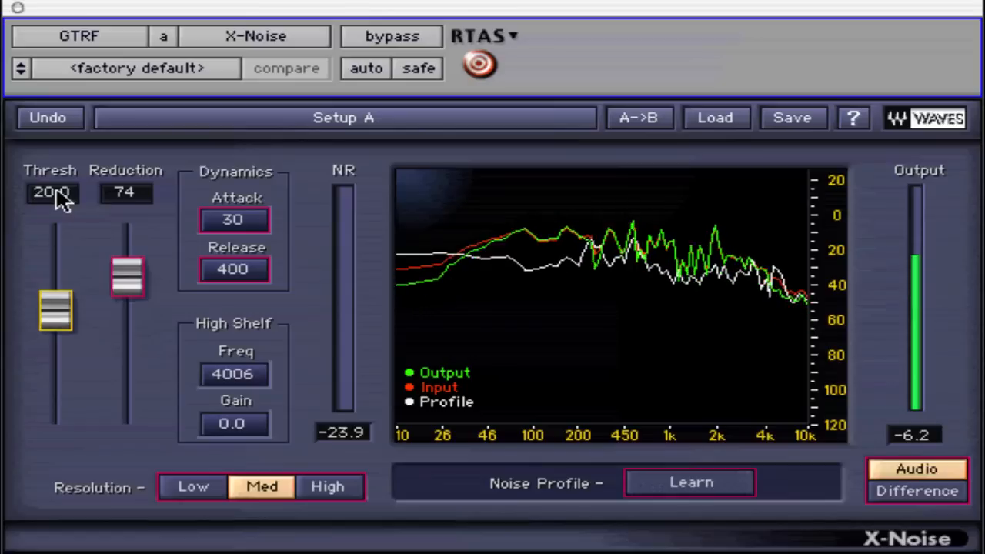
{"action": "left_click", "coordinate": [129, 192]}
{"action": "type", "text": "75"}
{"action": "key", "text": "Return"}
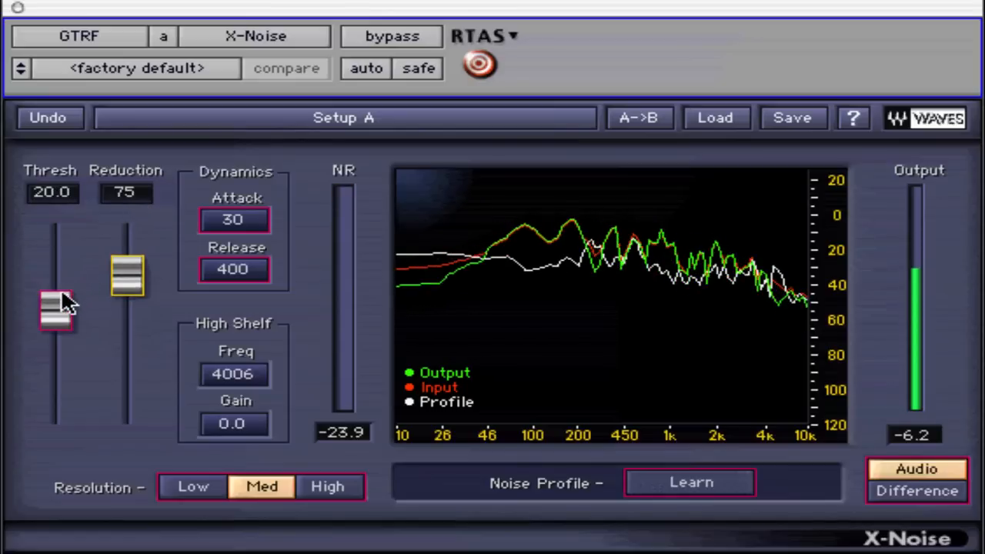
- Lower the threshold to 17.5 and switch monitoring between Difference and Audio, ending on Difference
{"action": "mouse_move", "coordinate": [61, 302]}
{"action": "left_mouse_down"}
{"action": "mouse_move", "coordinate": [65, 341]}
{"action": "mouse_move", "coordinate": [70, 303]}
{"action": "left_mouse_up"}
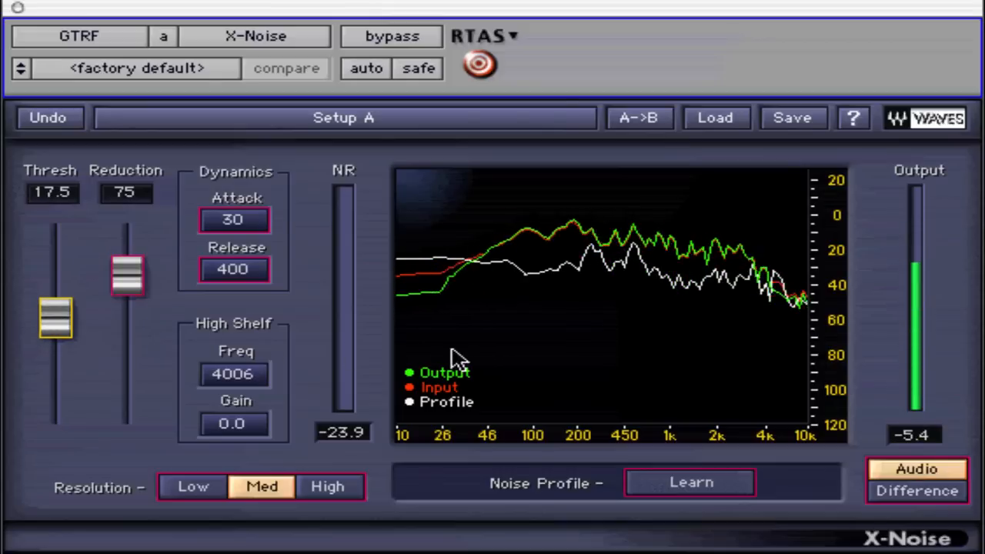
{"action": "left_click", "coordinate": [902, 496]}
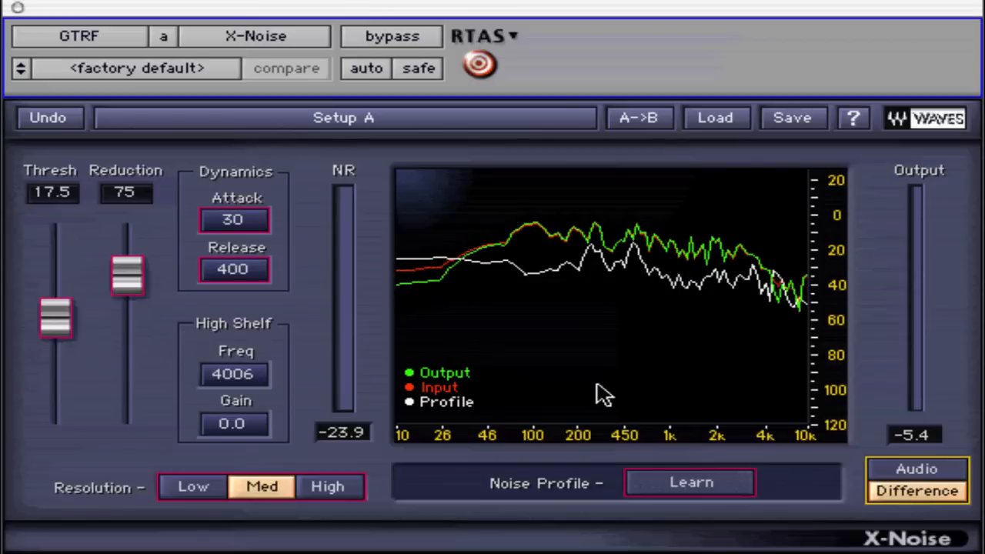
{"action": "left_click", "coordinate": [892, 471]}
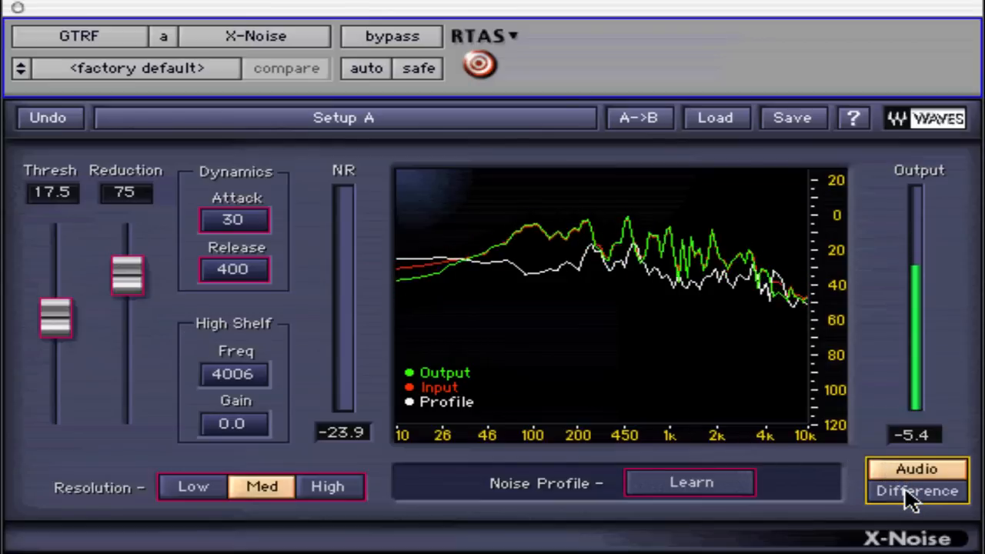
{"action": "left_click", "coordinate": [904, 493]}
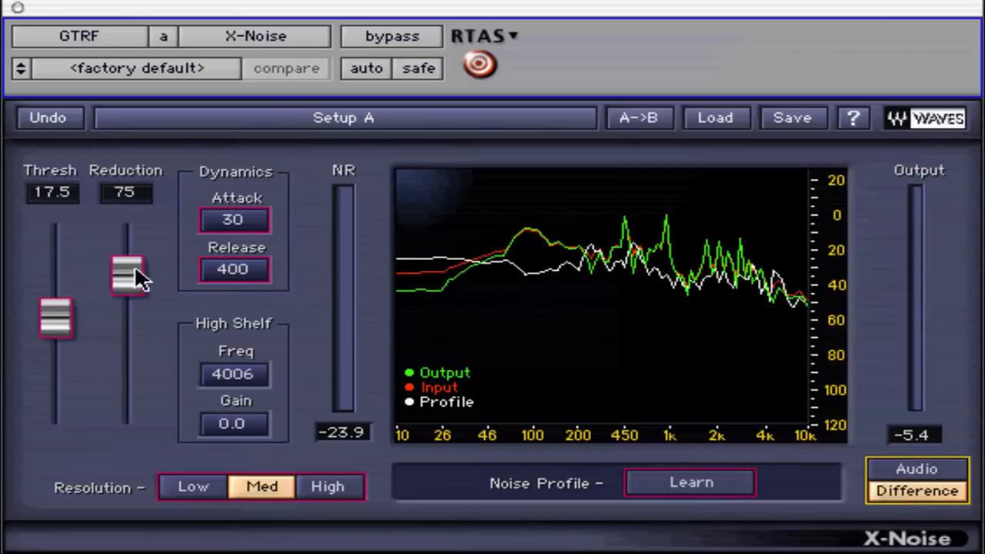
- While monitoring the difference signal, adjust the threshold to 31.5 and the reduction to 43
{"action": "left_click_drag", "start_coordinate": [136, 271], "coordinate": [157, 256]}
{"action": "left_click_drag", "start_coordinate": [55, 317], "coordinate": [69, 296]}
{"action": "left_click_drag", "start_coordinate": [73, 311], "coordinate": [57, 308]}
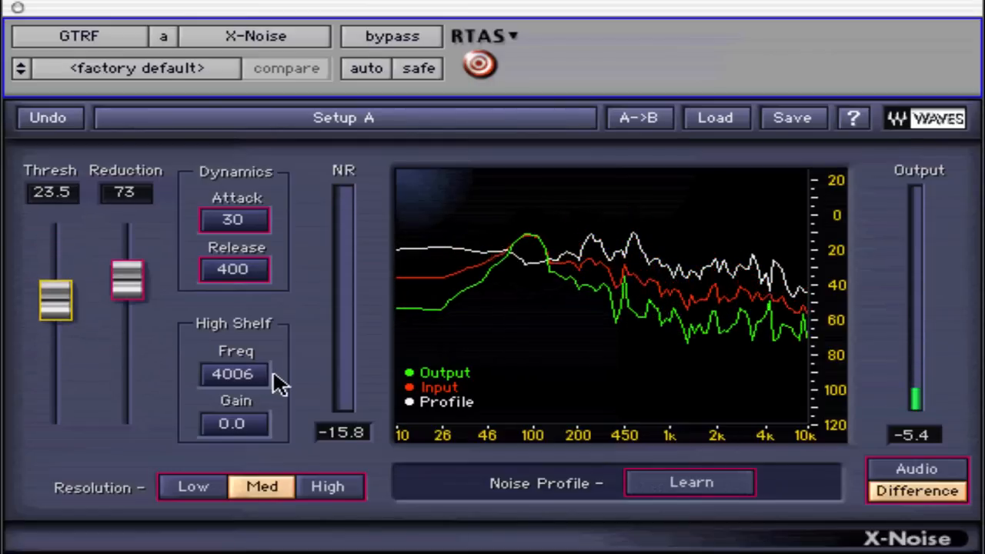
{"action": "left_click_drag", "start_coordinate": [128, 286], "coordinate": [129, 348]}
{"action": "left_click_drag", "start_coordinate": [60, 308], "coordinate": [72, 275]}
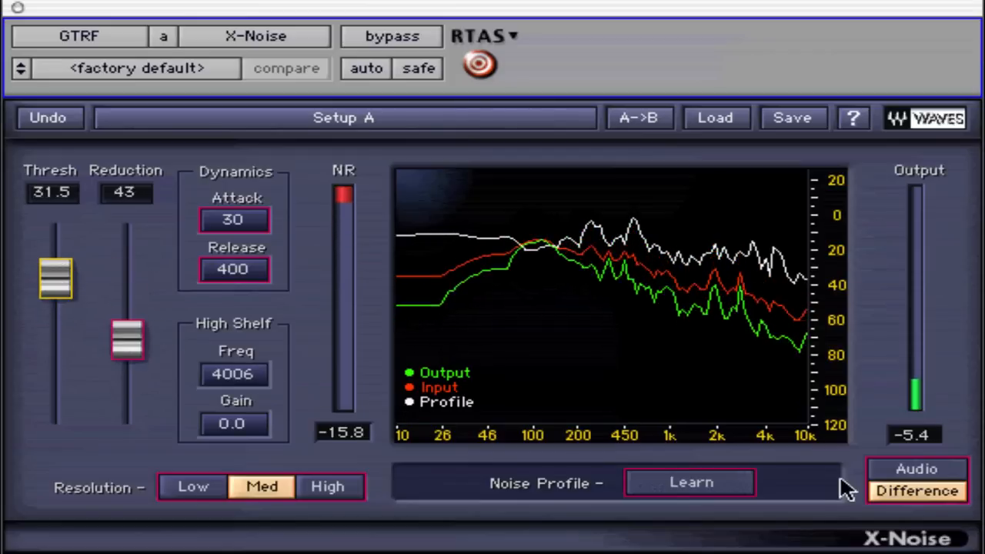
- Return monitoring to Audio and compare the processed sound with the bypassed signal
{"action": "left_click", "coordinate": [882, 471]}
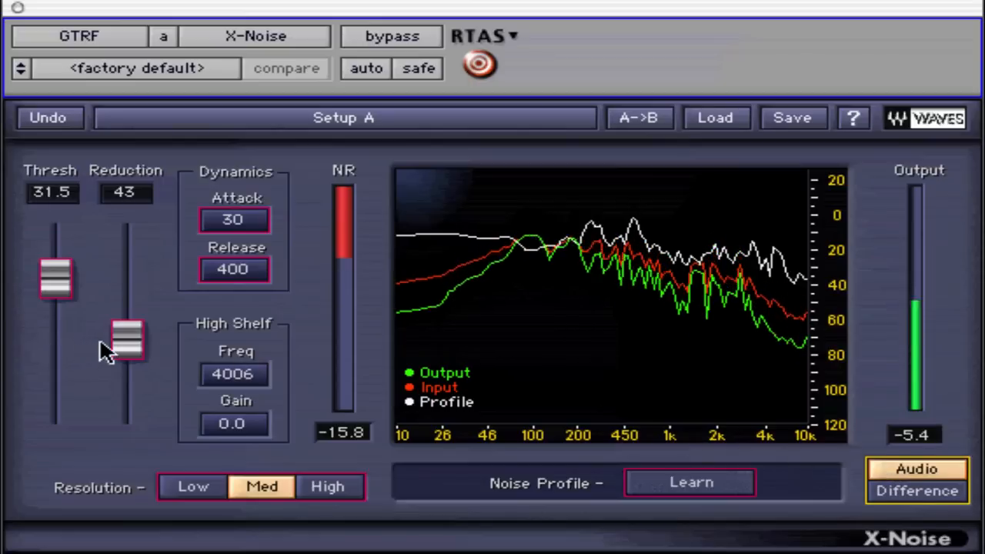
{"action": "left_click", "coordinate": [393, 38]}
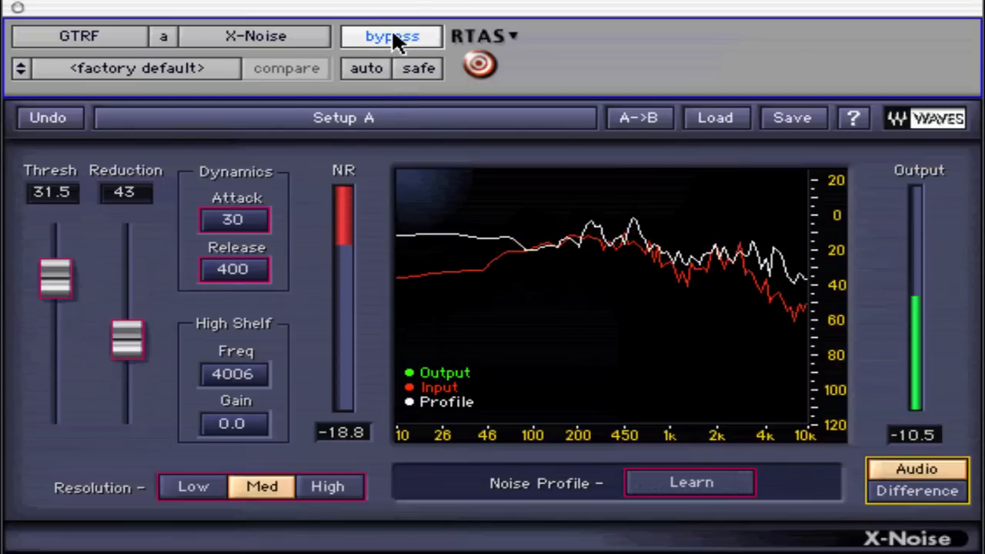
{"action": "left_click", "coordinate": [394, 38]}
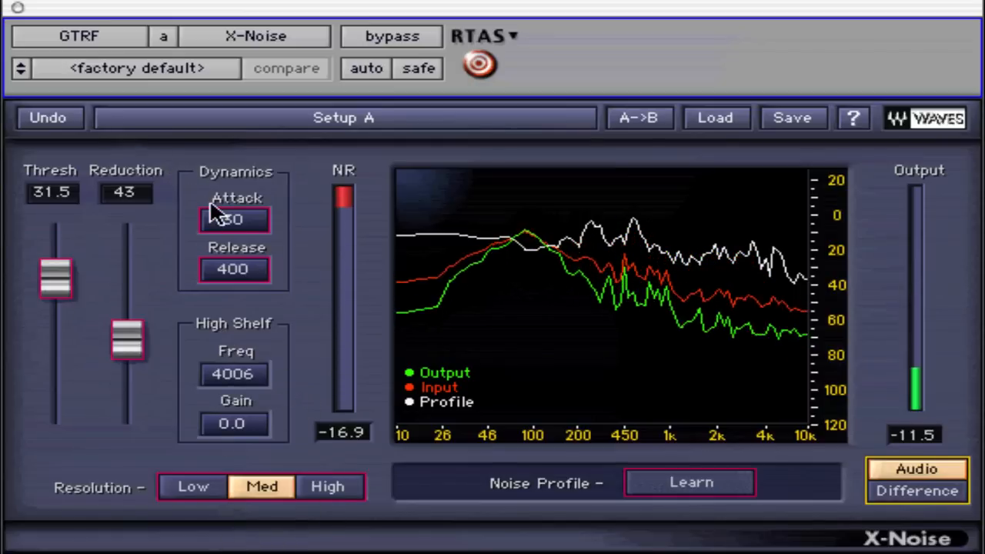
- Try a long Dynamics attack time of 993, return it to 30, and settle on 17
{"action": "left_click_drag", "start_coordinate": [230, 223], "coordinate": [252, 115]}
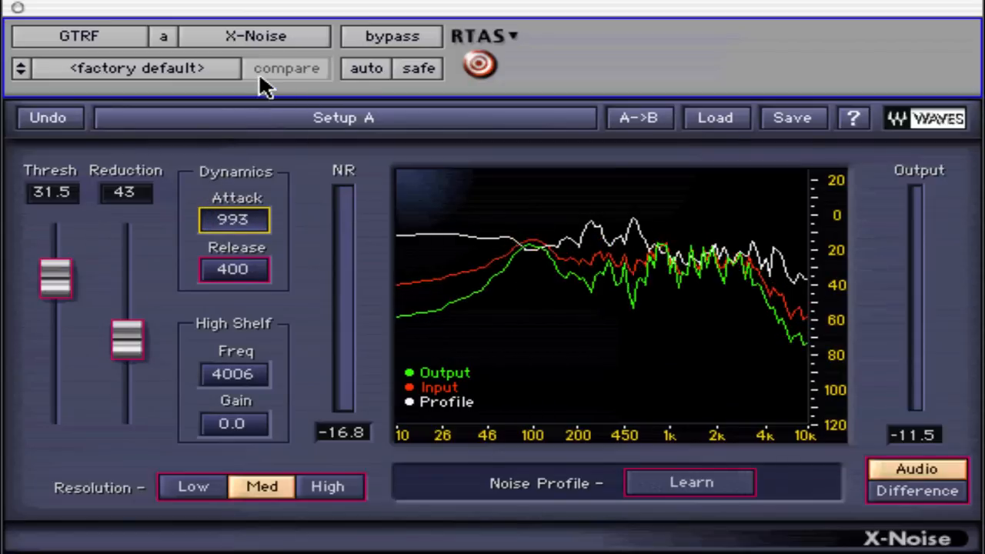
{"action": "left_click_drag", "start_coordinate": [259, 74], "coordinate": [233, 223]}
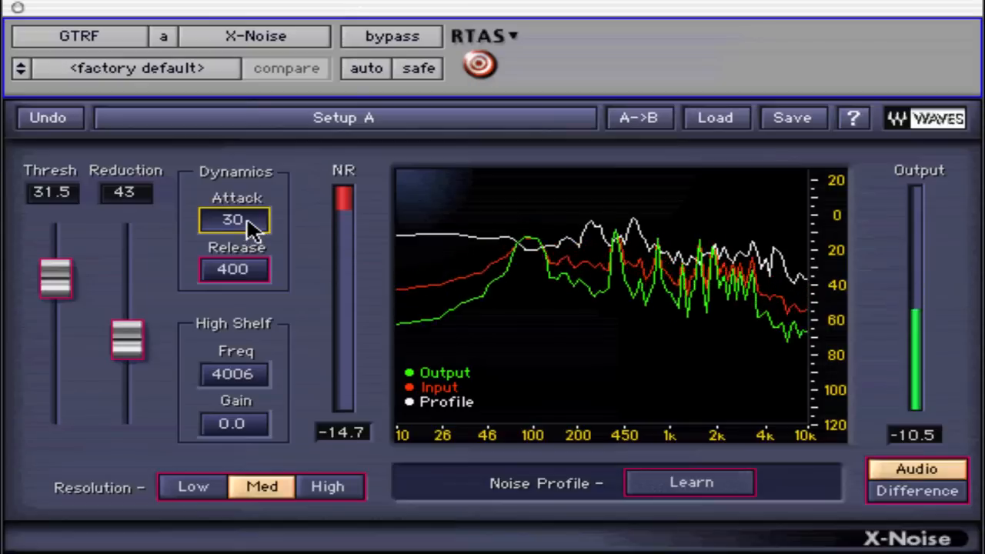
{"action": "mouse_move", "coordinate": [245, 229]}
{"action": "left_mouse_down"}
{"action": "mouse_move", "coordinate": [248, 253]}
{"action": "mouse_move", "coordinate": [246, 243]}
{"action": "left_mouse_up"}
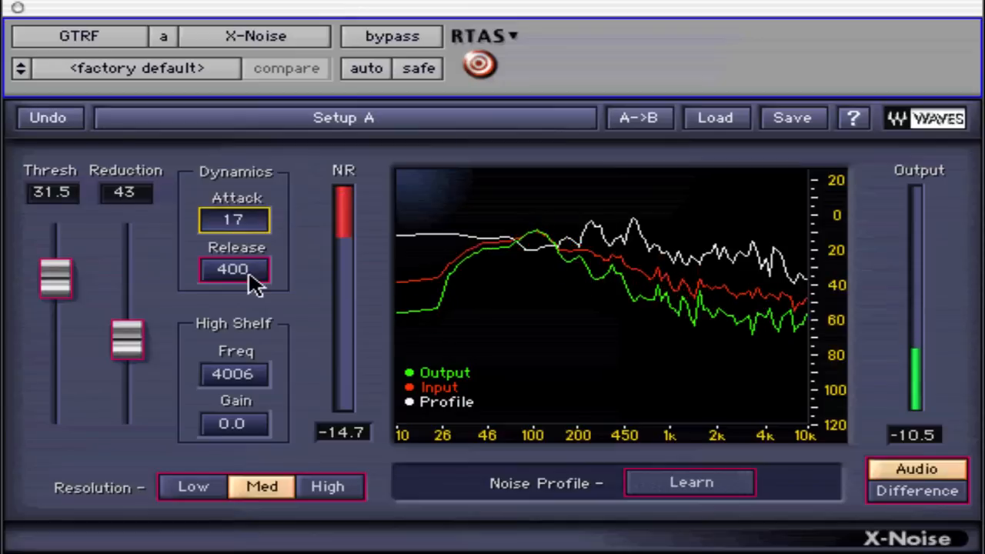
- Try different Dynamics release times, including 3405, and settle on 2505
{"action": "left_click_drag", "start_coordinate": [254, 283], "coordinate": [270, 61]}
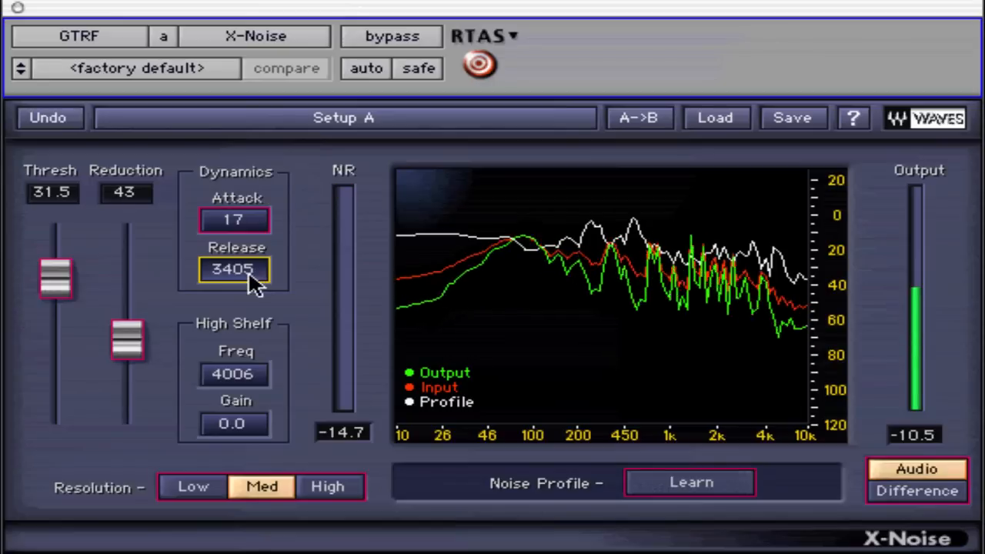
{"action": "left_click_drag", "start_coordinate": [247, 270], "coordinate": [66, 553]}
{"action": "left_click_drag", "start_coordinate": [248, 270], "coordinate": [286, 187]}
{"action": "left_click_drag", "start_coordinate": [248, 269], "coordinate": [251, 247]}
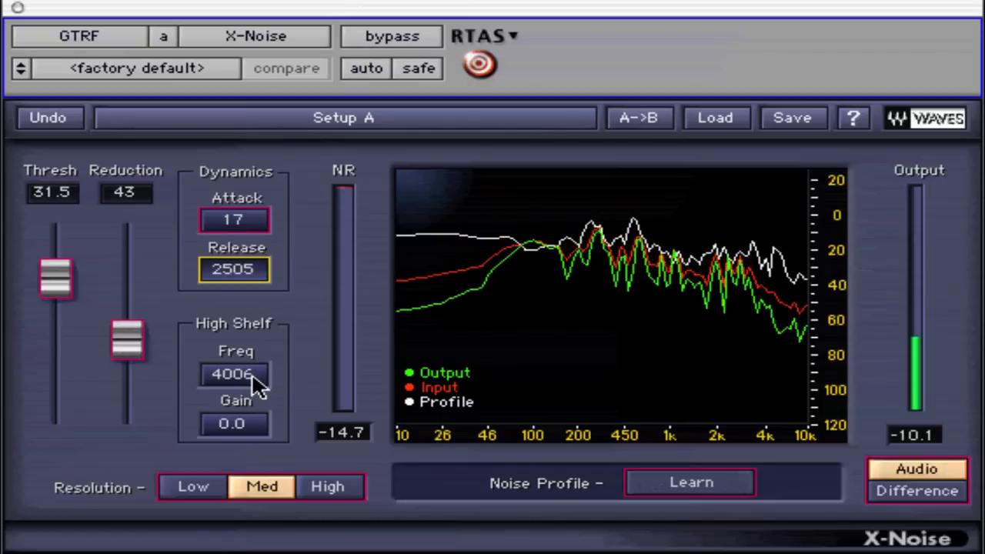
- Try the High Shelf with gain 5.1 and frequency 400, restoring the frequency to 4006 and lowering the gain to -20.5
{"action": "left_click_drag", "start_coordinate": [254, 420], "coordinate": [148, 394]}
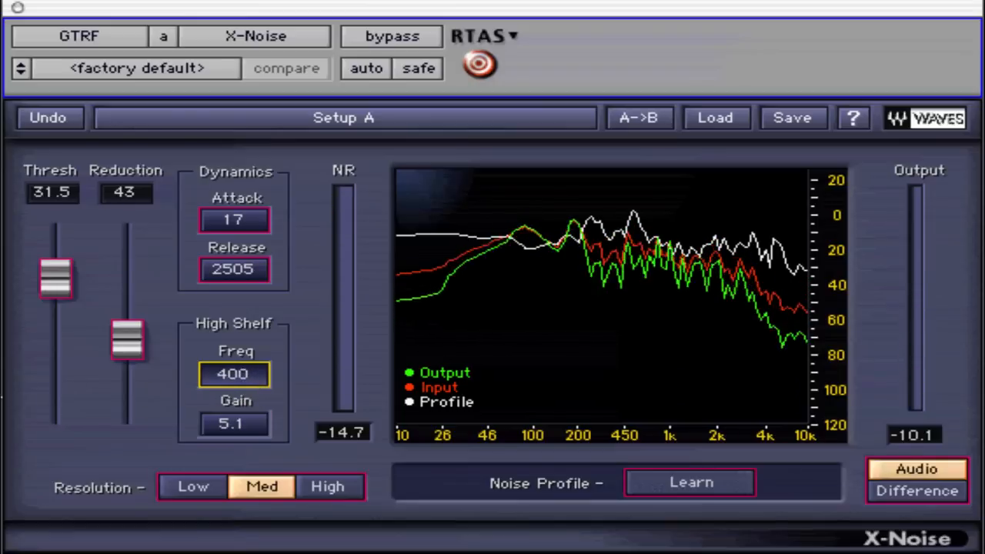
{"action": "left_click_drag", "start_coordinate": [0, 394], "coordinate": [212, 402]}
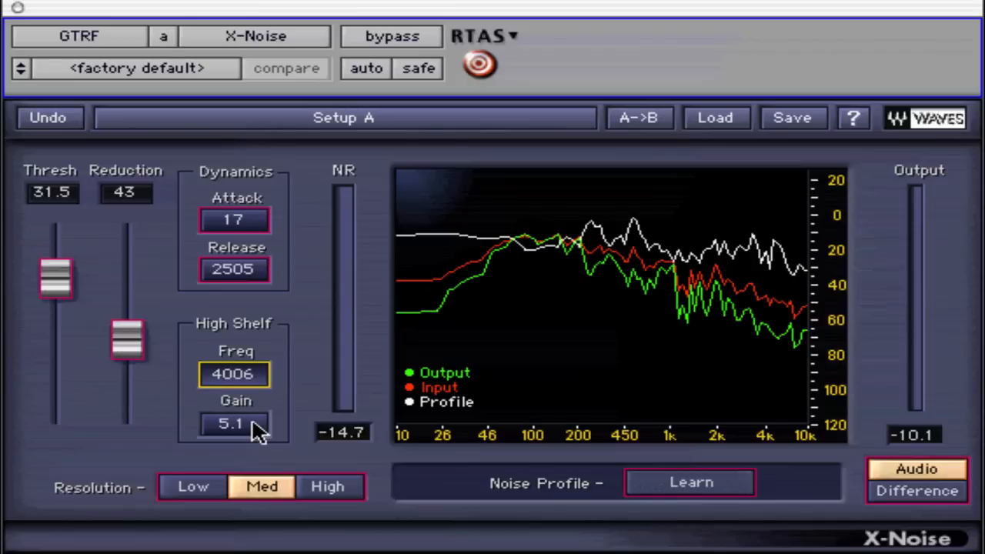
{"action": "left_click_drag", "start_coordinate": [259, 431], "coordinate": [204, 546]}
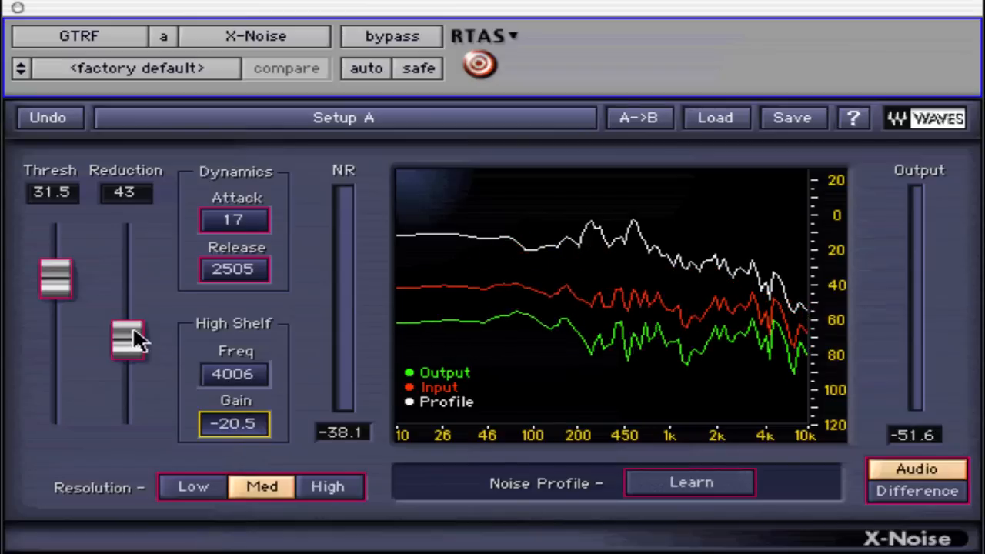
- Raise the reduction to 74 and the High Shelf gain to 30.0
{"action": "left_click_drag", "start_coordinate": [134, 329], "coordinate": [140, 263]}
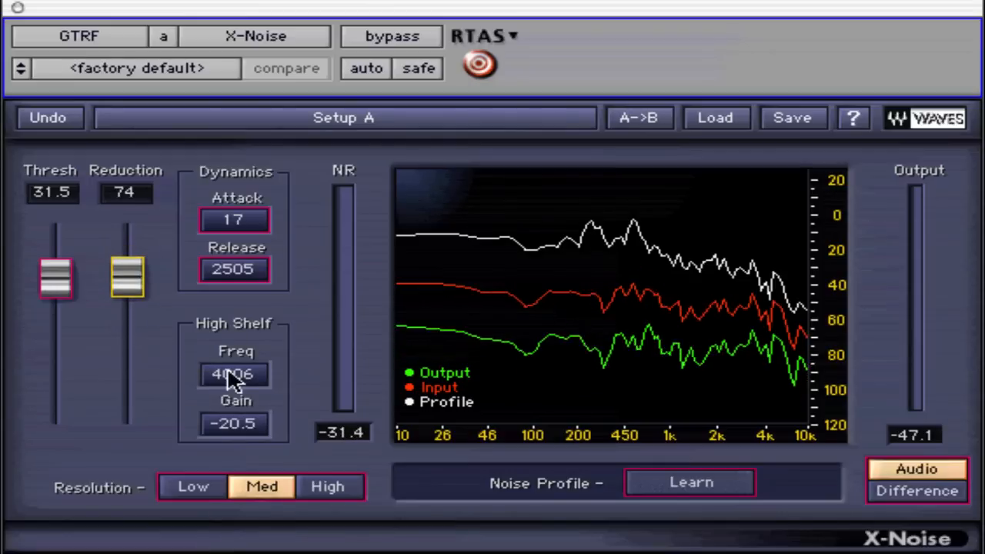
{"action": "left_click", "coordinate": [258, 425]}
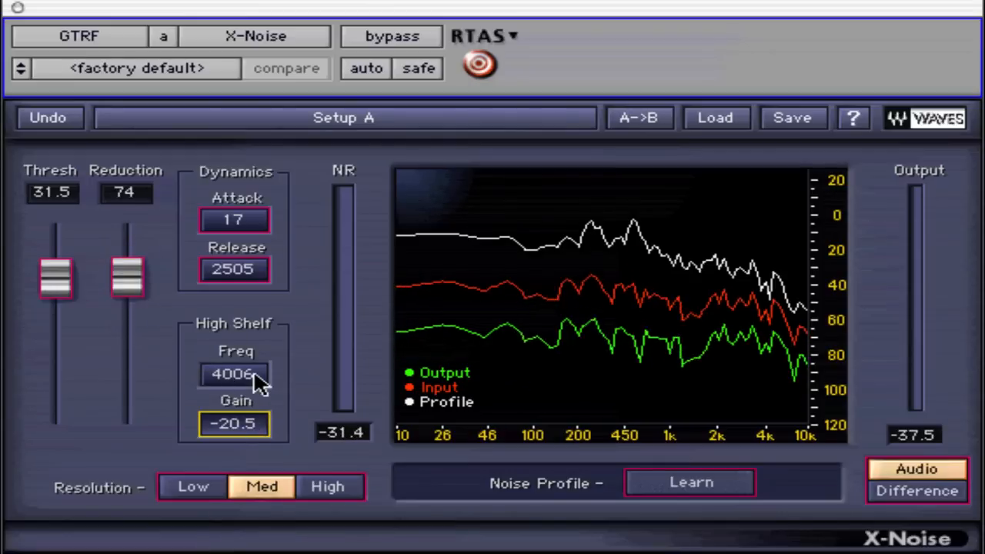
{"action": "left_click_drag", "start_coordinate": [258, 425], "coordinate": [281, 86]}
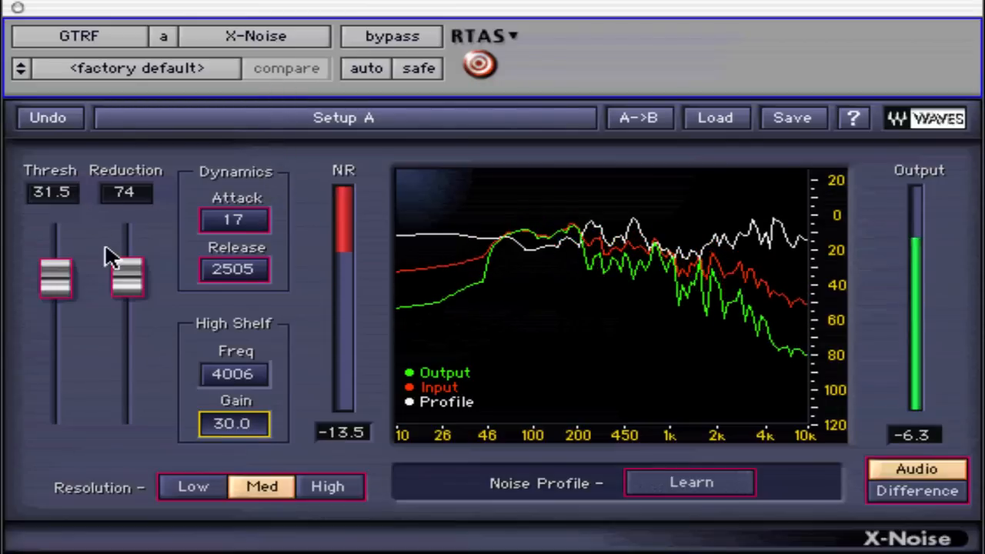
- Ease the noise reduction by setting the reduction to 72 and the threshold to 23.3
{"action": "left_click_drag", "start_coordinate": [133, 281], "coordinate": [121, 293]}
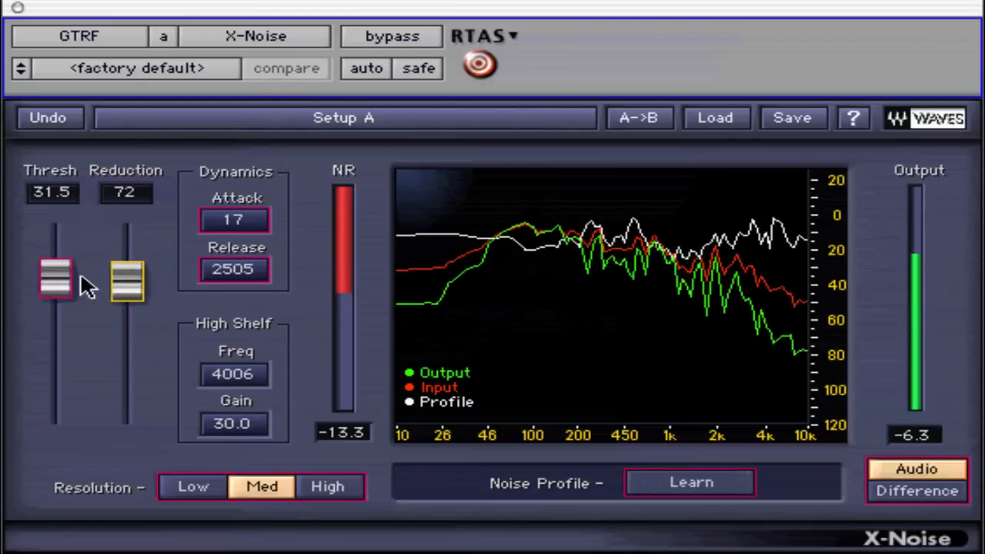
{"action": "left_click", "coordinate": [56, 285]}
{"action": "left_click_drag", "start_coordinate": [55, 285], "coordinate": [49, 307]}
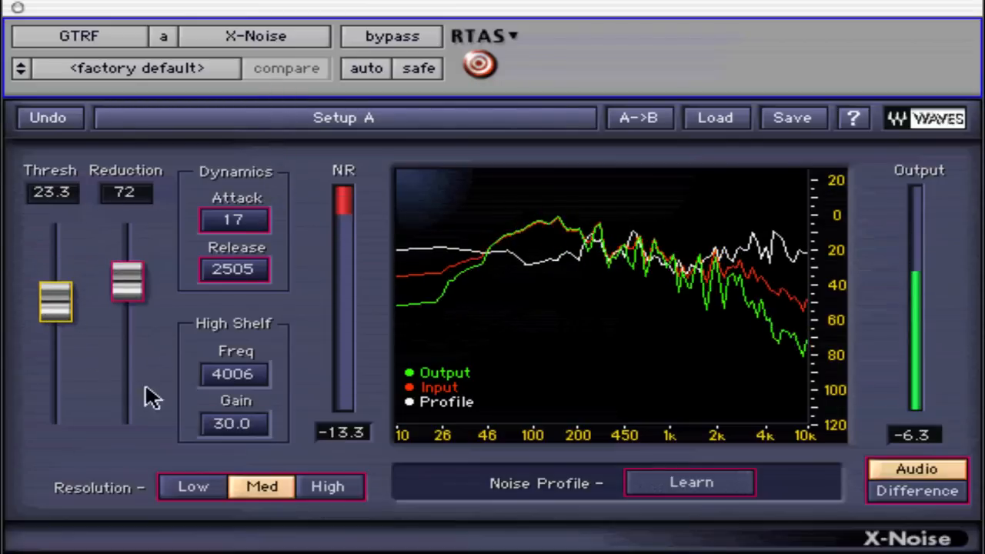
- Compare the High, Med and Low resolutions, settle on High, and audition the difference signal before returning to Audio monitoring
{"action": "left_click", "coordinate": [316, 486]}
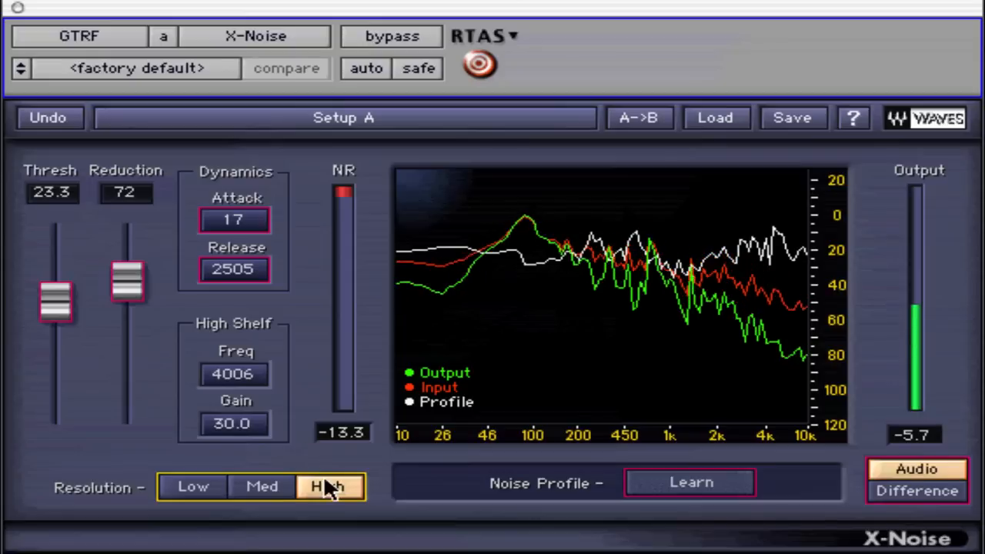
{"action": "left_click", "coordinate": [269, 487]}
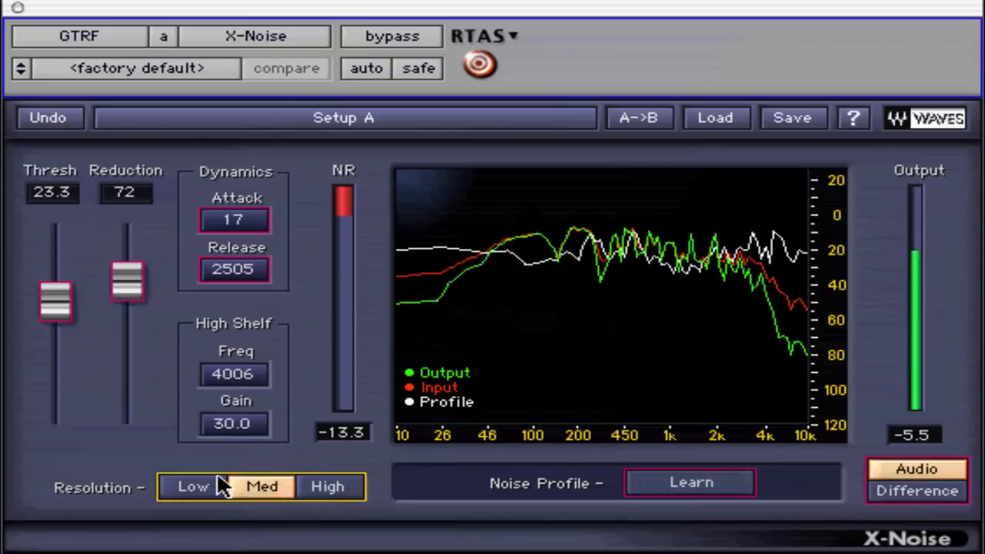
{"action": "left_click", "coordinate": [196, 488]}
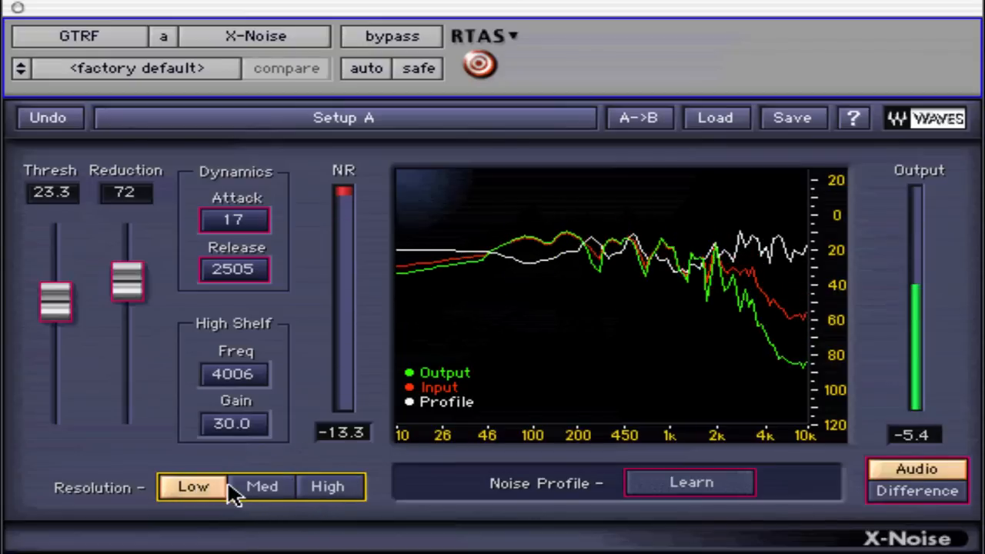
{"action": "left_click", "coordinate": [338, 489]}
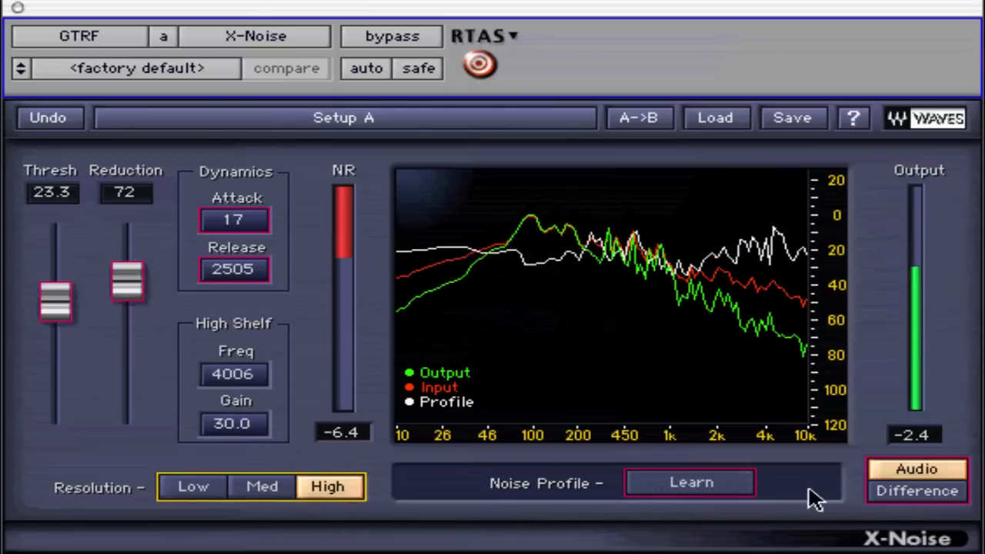
{"action": "left_click", "coordinate": [902, 492]}
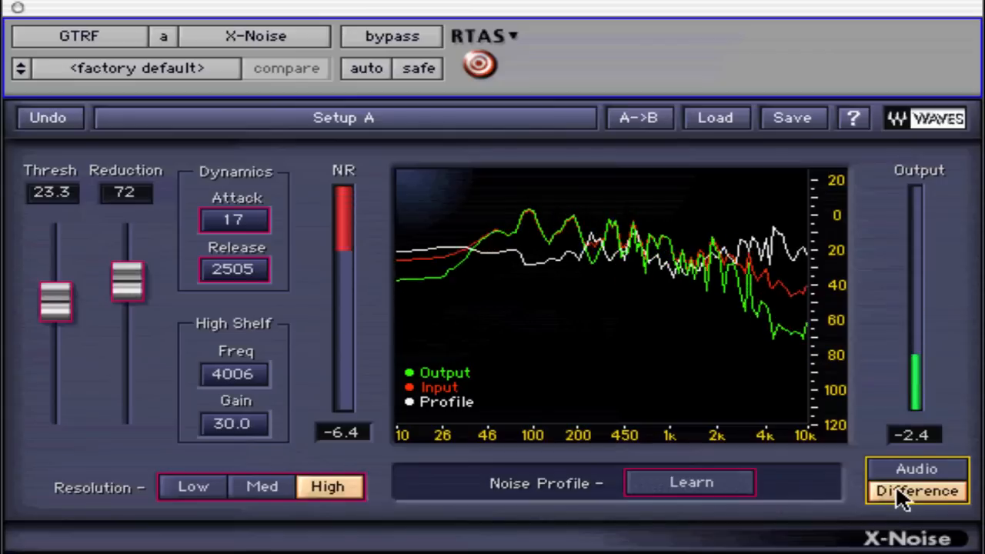
{"action": "left_click", "coordinate": [902, 469]}
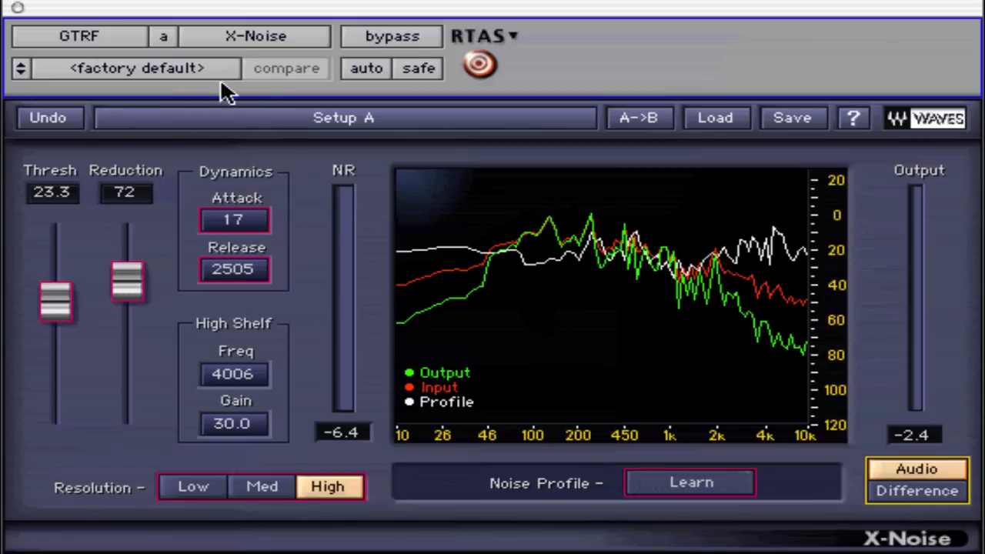
- Reset X-Noise to the factory default preset
{"action": "left_click", "coordinate": [197, 71]}
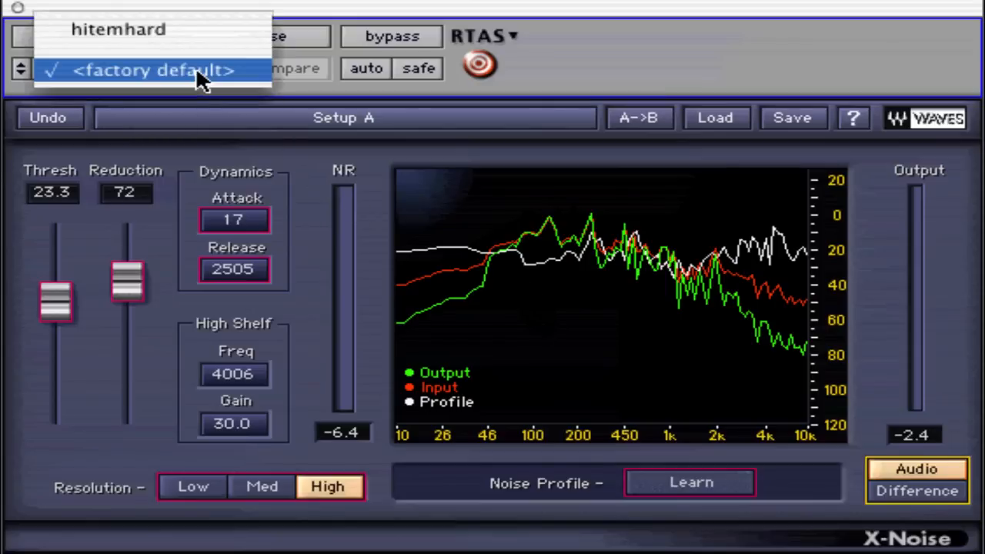
{"action": "left_click", "coordinate": [195, 69]}
{"action": "left_click", "coordinate": [195, 67]}
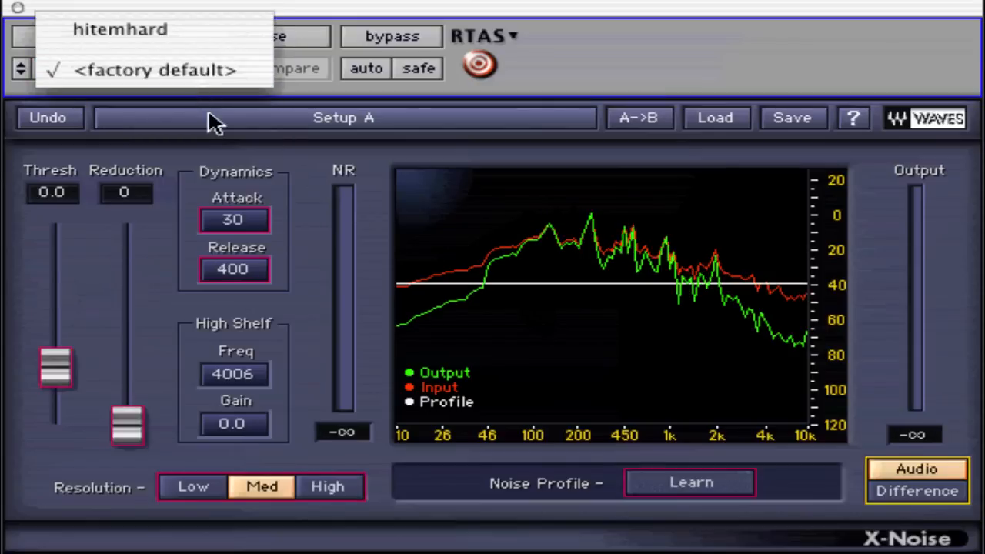
{"action": "left_click", "coordinate": [306, 164]}
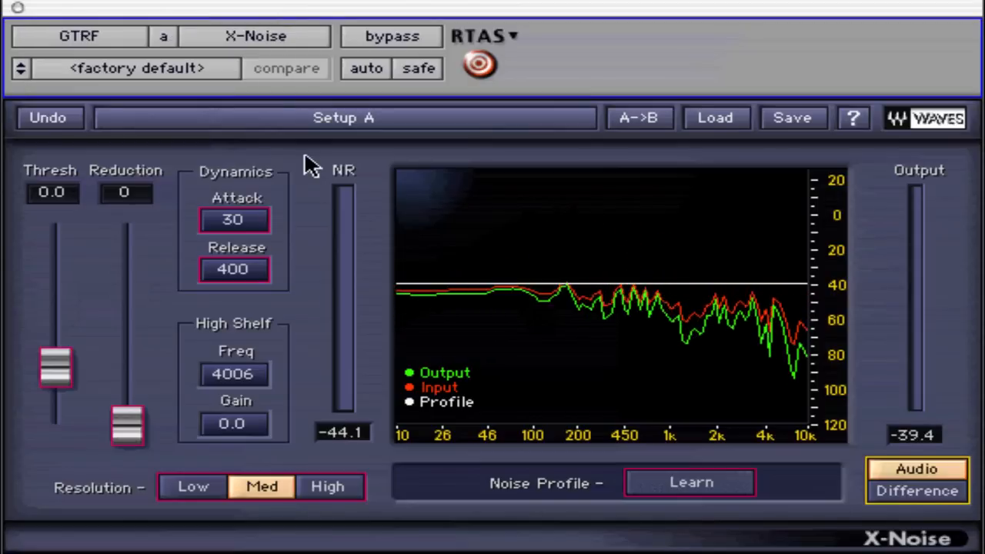
- Learn a new noise profile, and set the threshold to 20.4 and the reduction to 48
{"action": "left_click", "coordinate": [666, 483]}
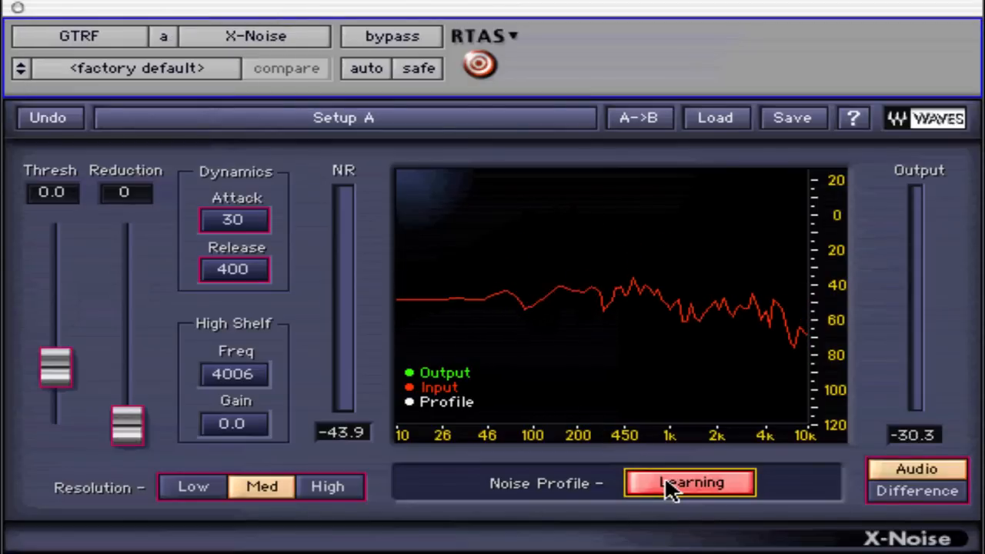
{"action": "left_click", "coordinate": [665, 482]}
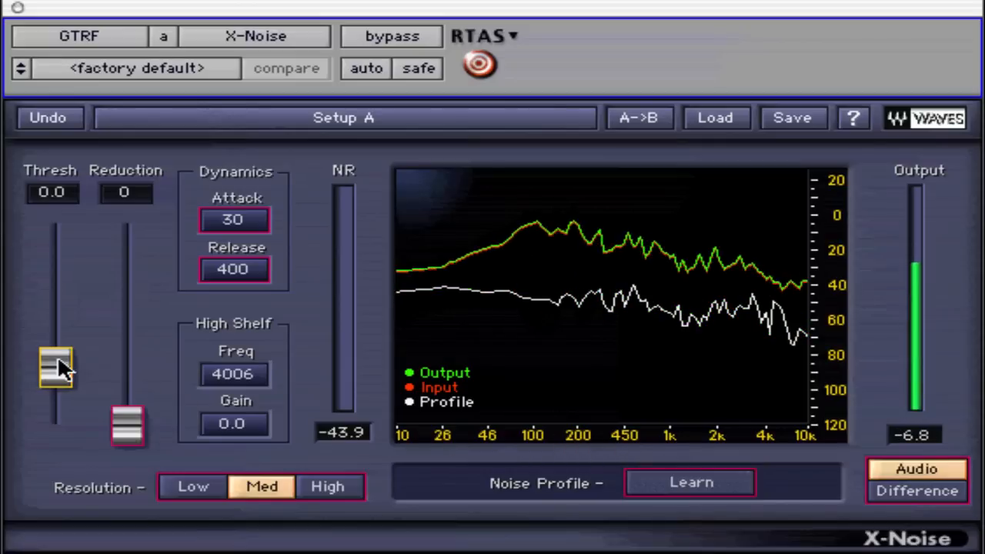
{"action": "left_click_drag", "start_coordinate": [57, 356], "coordinate": [63, 312]}
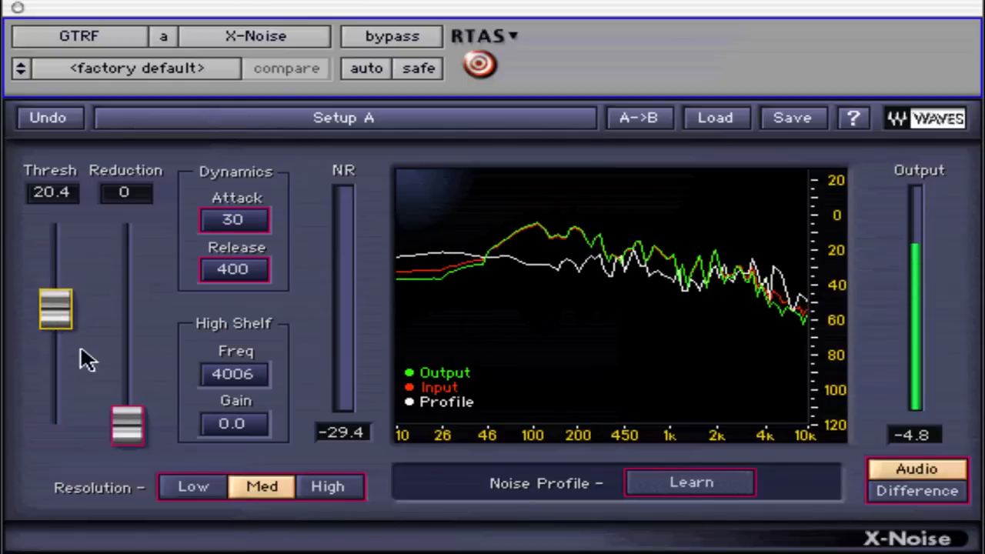
{"action": "left_click_drag", "start_coordinate": [125, 419], "coordinate": [138, 351]}
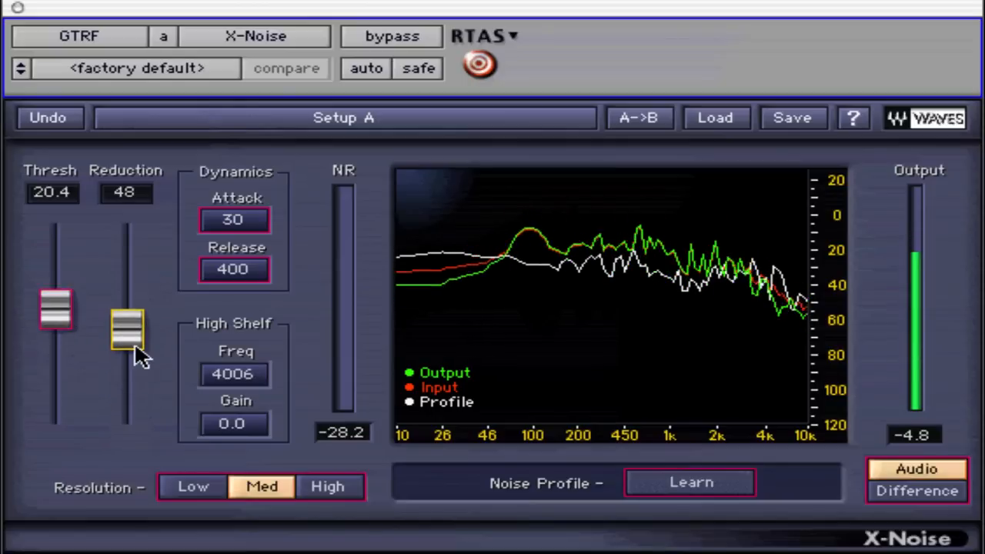
- Switch bypass on and off several times to compare the original audio with the noise-reduced audio
{"action": "left_click", "coordinate": [388, 39]}
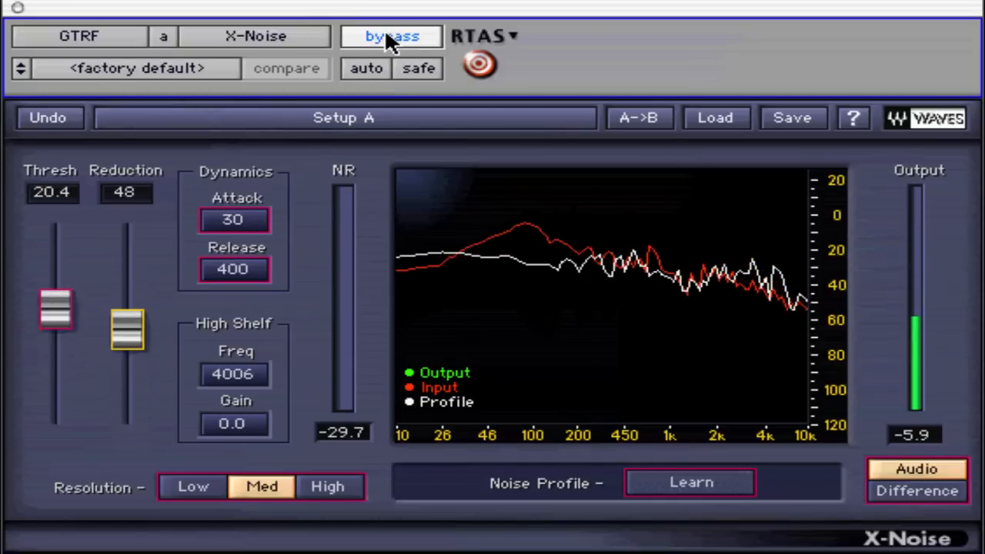
{"action": "left_click", "coordinate": [386, 34]}
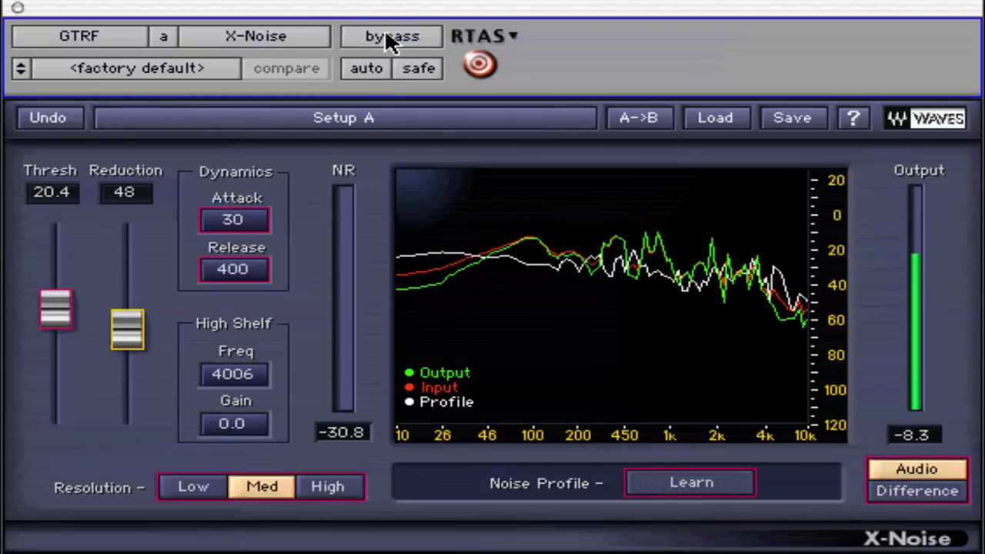
{"action": "left_click", "coordinate": [390, 40]}
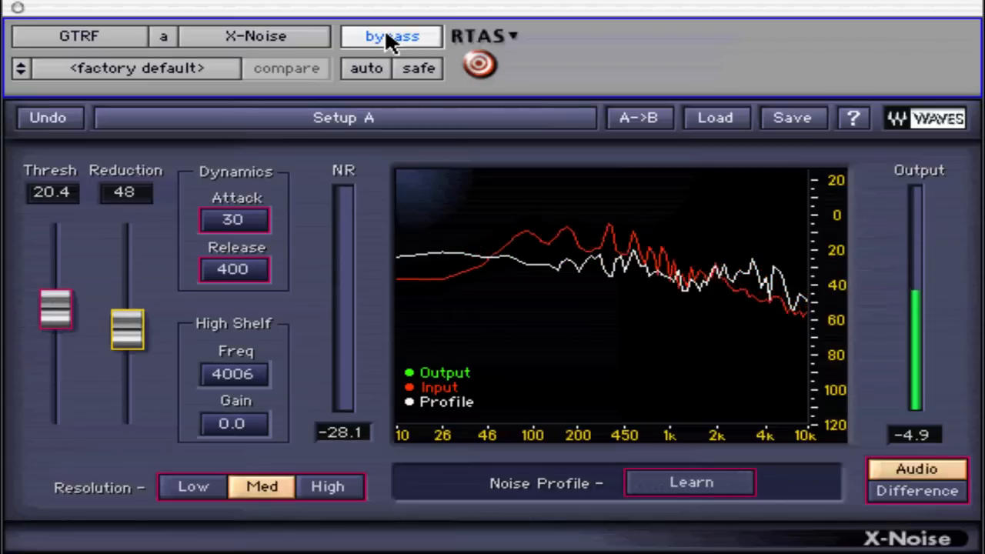
{"action": "left_click", "coordinate": [387, 35]}
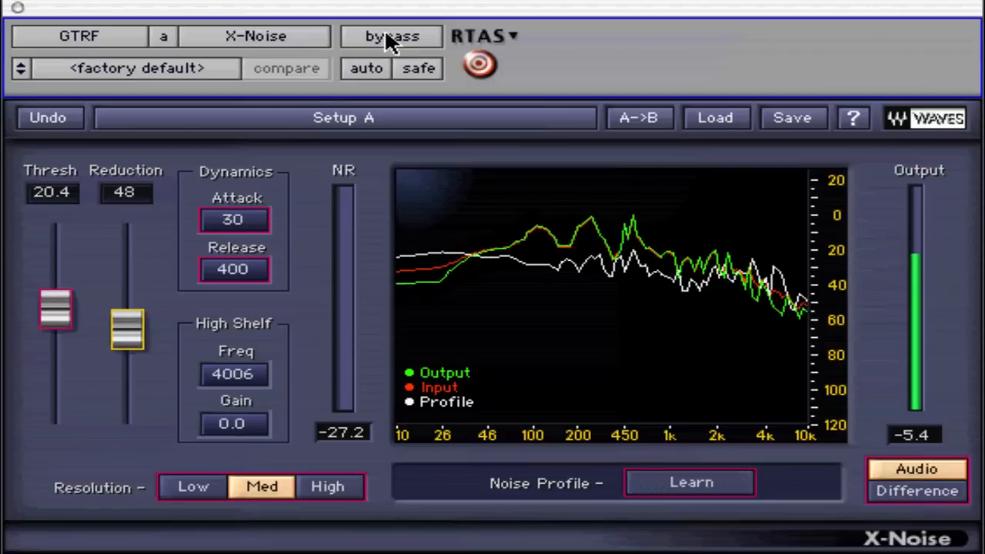
{"action": "left_click", "coordinate": [389, 39]}
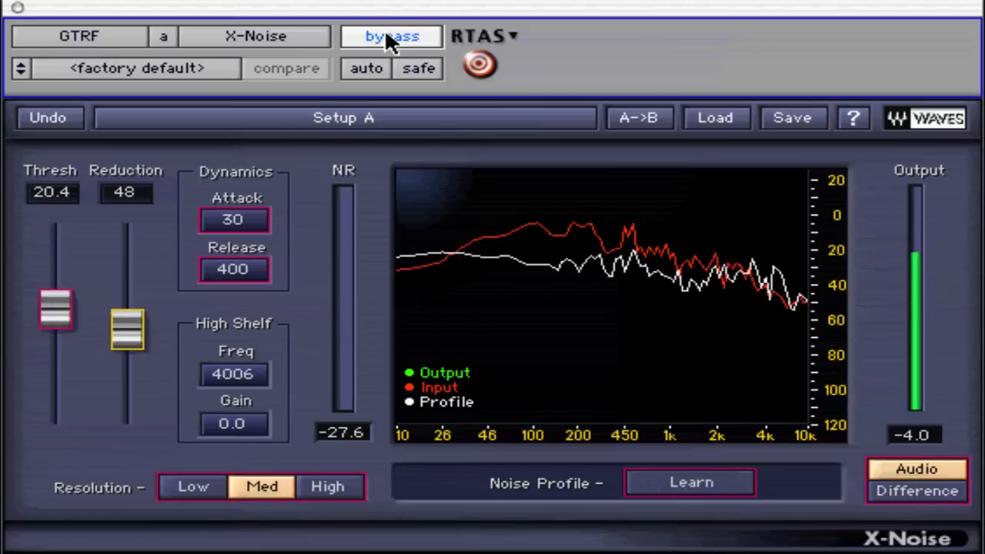
{"action": "left_click", "coordinate": [390, 38]}
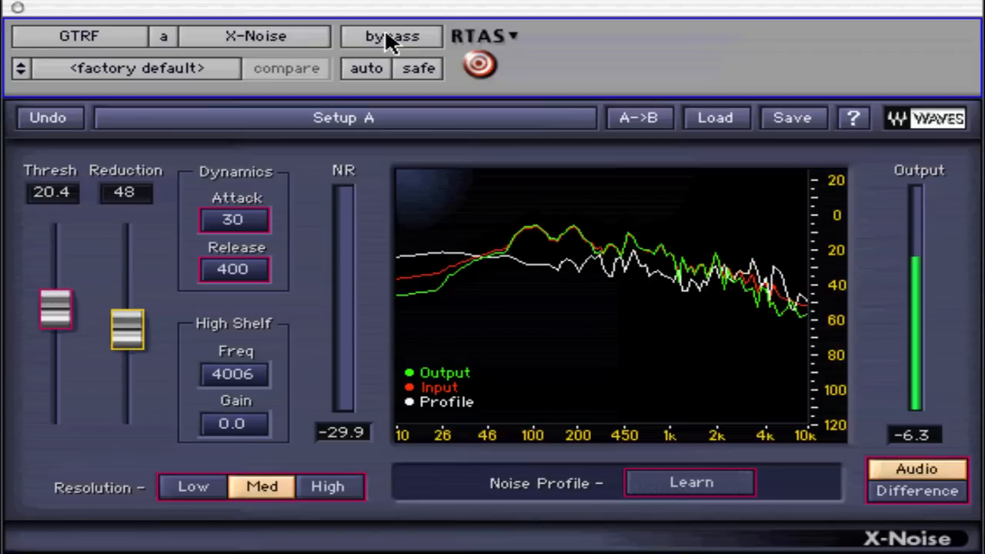
- Set the Dynamics release to 270 with the plug-in bypassed, re-enable processing, and settle on an attack of 148 after trying 204
{"action": "left_click", "coordinate": [389, 38]}
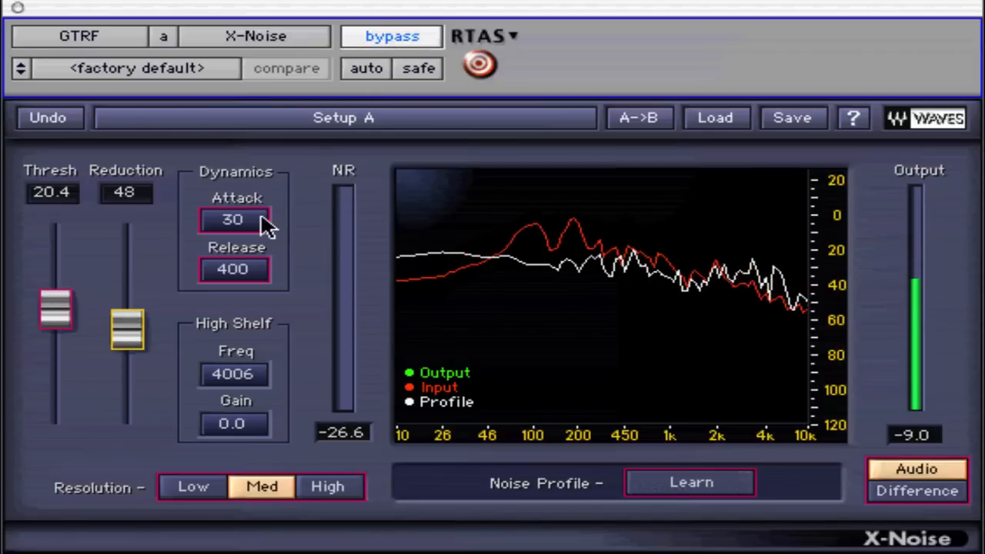
{"action": "left_click_drag", "start_coordinate": [262, 218], "coordinate": [262, 170]}
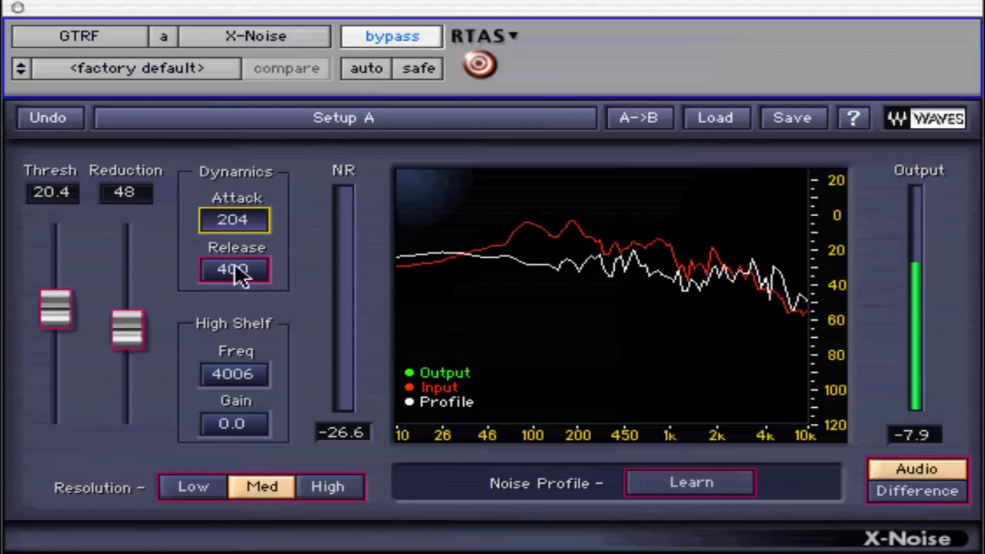
{"action": "mouse_move", "coordinate": [236, 275]}
{"action": "left_mouse_down"}
{"action": "mouse_move", "coordinate": [248, 246]}
{"action": "mouse_move", "coordinate": [243, 305]}
{"action": "mouse_move", "coordinate": [248, 289]}
{"action": "left_mouse_up"}
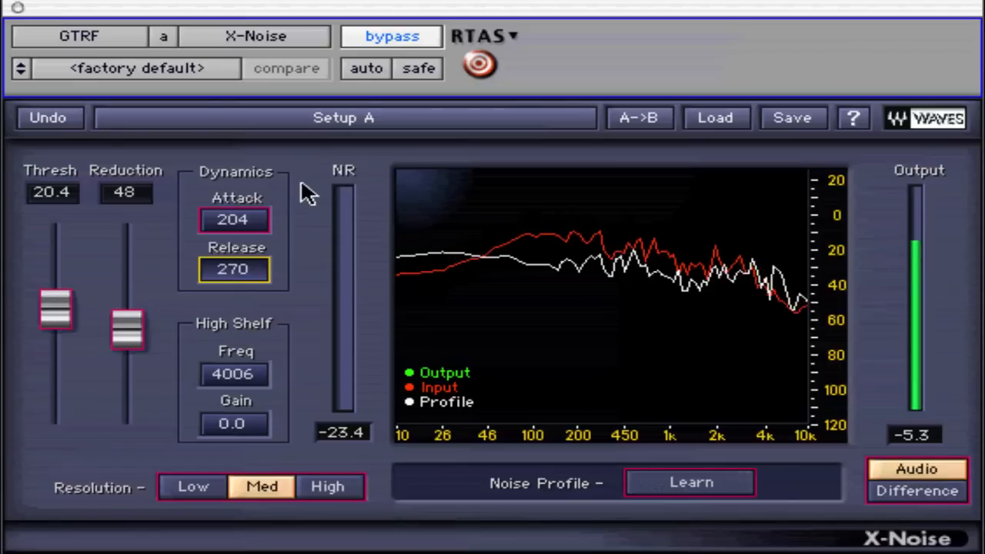
{"action": "left_click", "coordinate": [378, 36]}
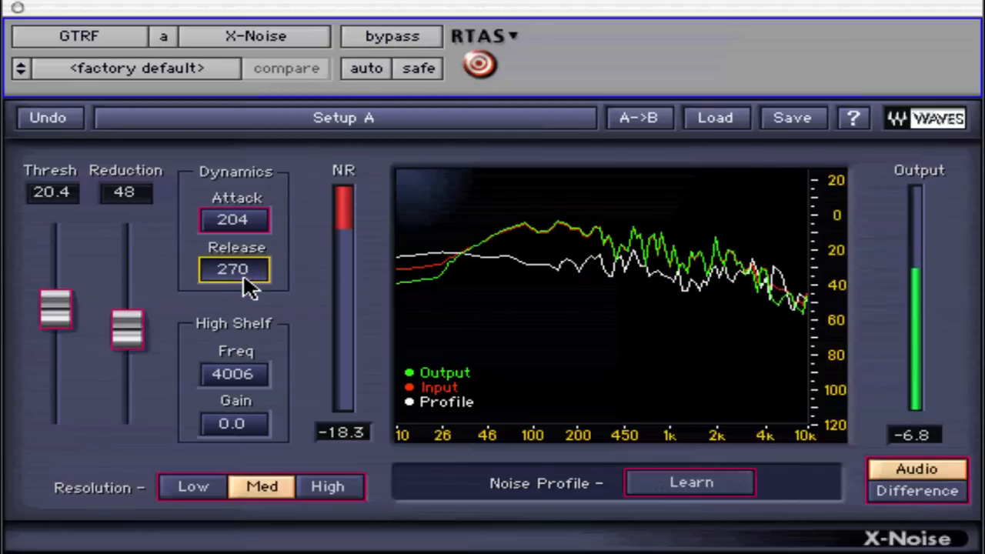
{"action": "mouse_move", "coordinate": [235, 220]}
{"action": "left_mouse_down"}
{"action": "mouse_move", "coordinate": [223, 279]}
{"action": "mouse_move", "coordinate": [235, 221]}
{"action": "left_mouse_up"}
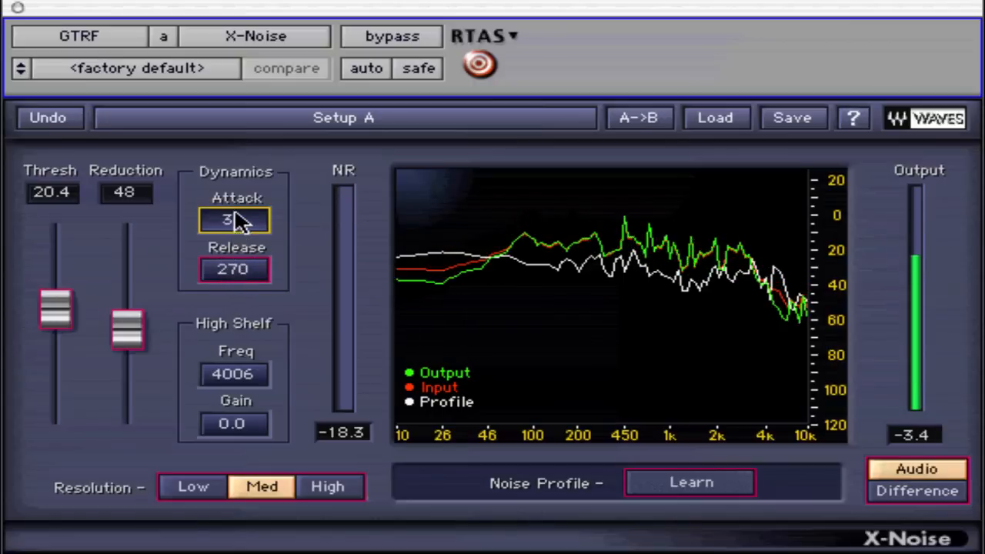
{"action": "mouse_move", "coordinate": [239, 221]}
{"action": "left_mouse_down"}
{"action": "mouse_move", "coordinate": [248, 191]}
{"action": "mouse_move", "coordinate": [234, 216]}
{"action": "left_mouse_up"}
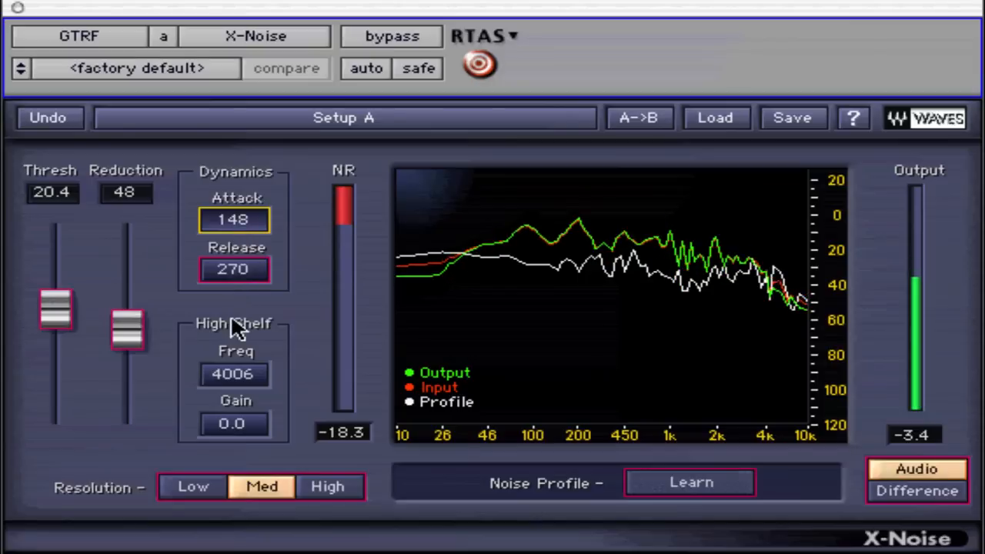
- Set the High Shelf frequency to 12265 and its gain to 7.0
{"action": "left_click_drag", "start_coordinate": [231, 370], "coordinate": [368, 371]}
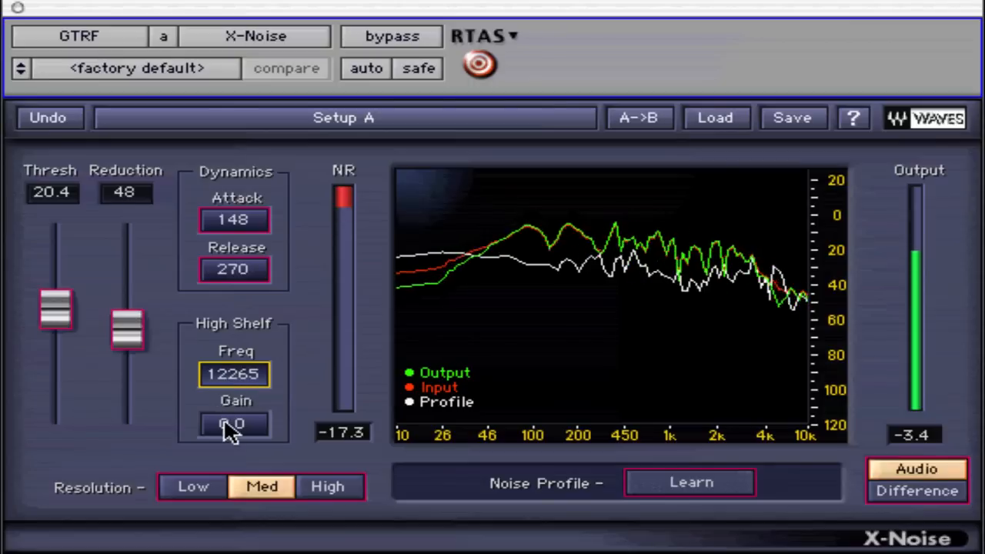
{"action": "left_click_drag", "start_coordinate": [231, 429], "coordinate": [241, 402]}
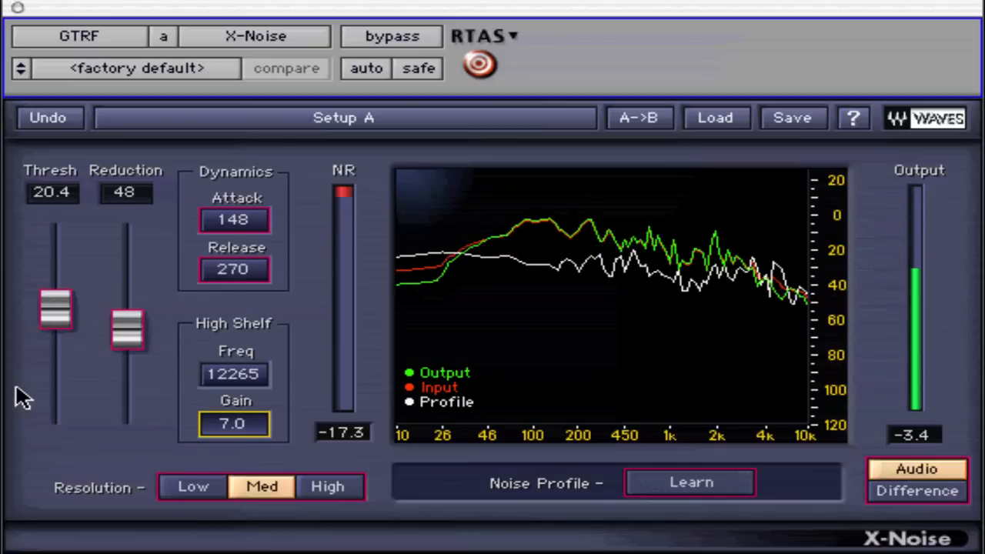
- Set the resolution to High and audition the removed noise through the difference signal, returning to Audio monitoring
{"action": "left_click", "coordinate": [342, 490]}
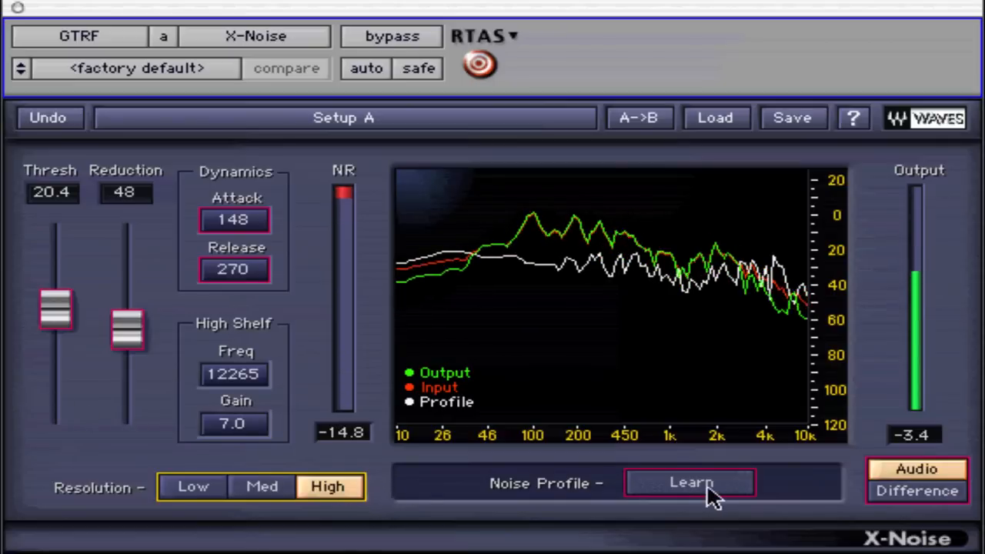
{"action": "left_click", "coordinate": [905, 493]}
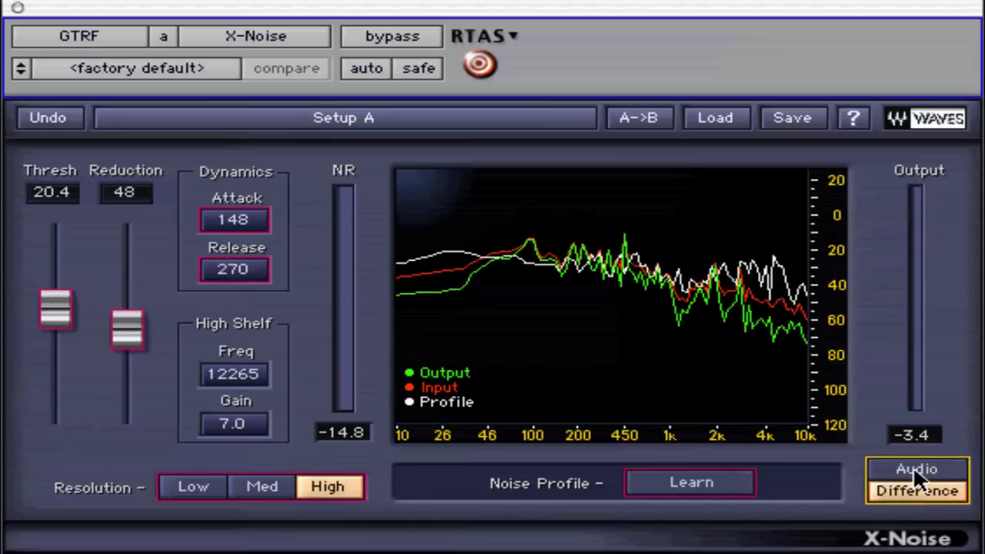
{"action": "left_click", "coordinate": [913, 467]}
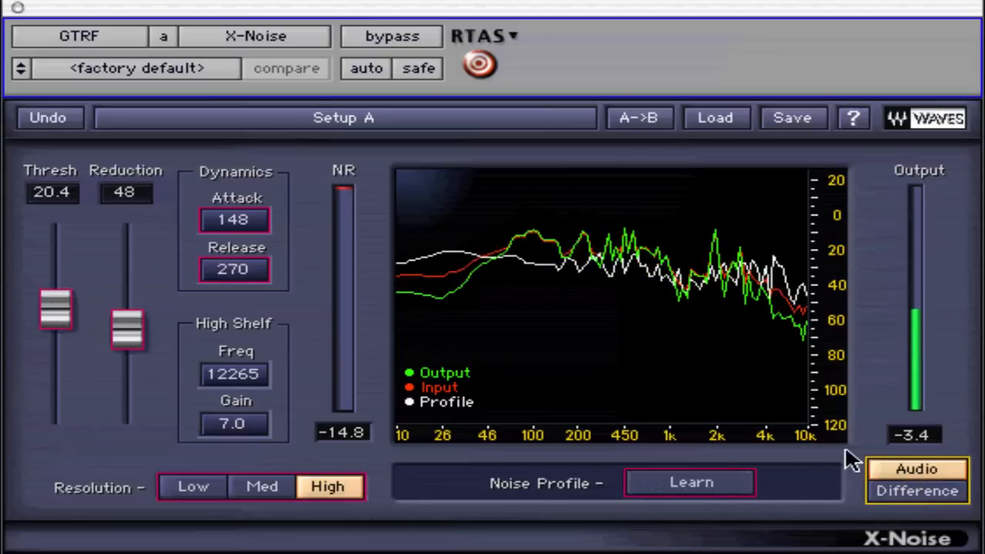